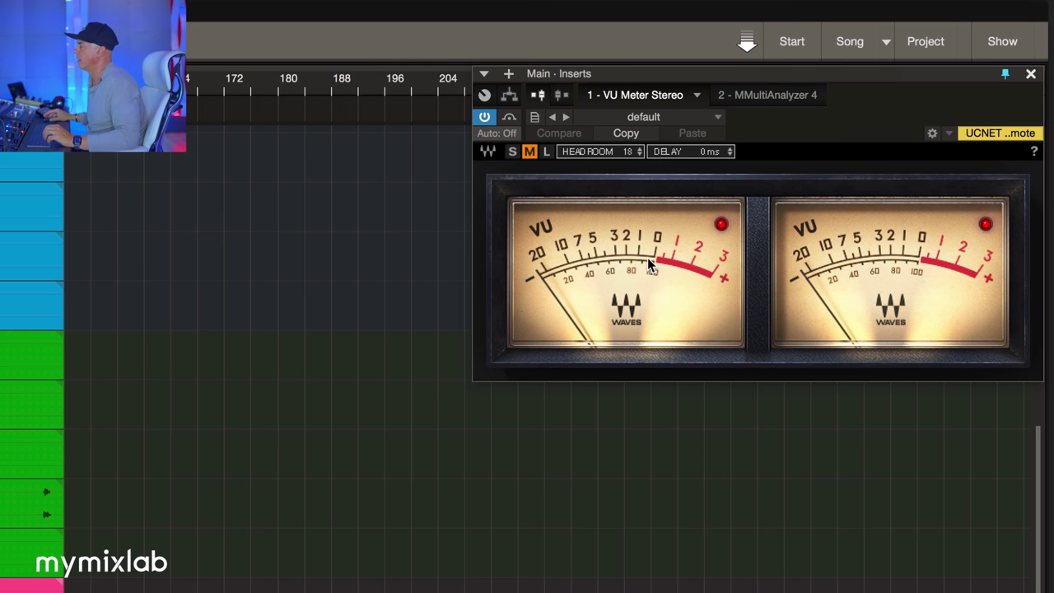
Reset the clip lights on the VU meter and play the song to check the mix level.
{"action": "left_click", "coordinate": [720, 226]}
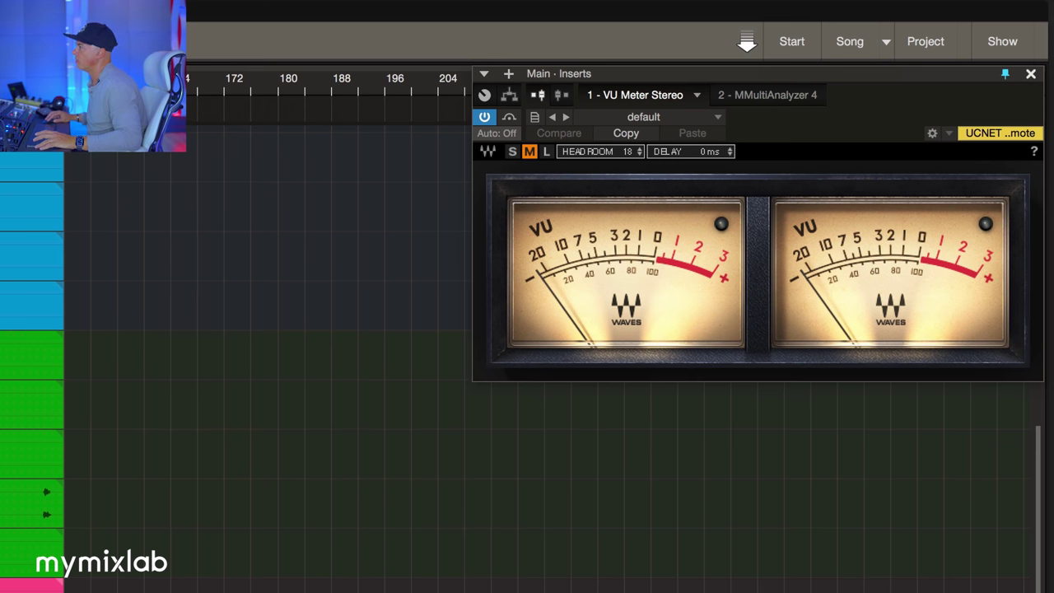
{"action": "key", "text": "space"}
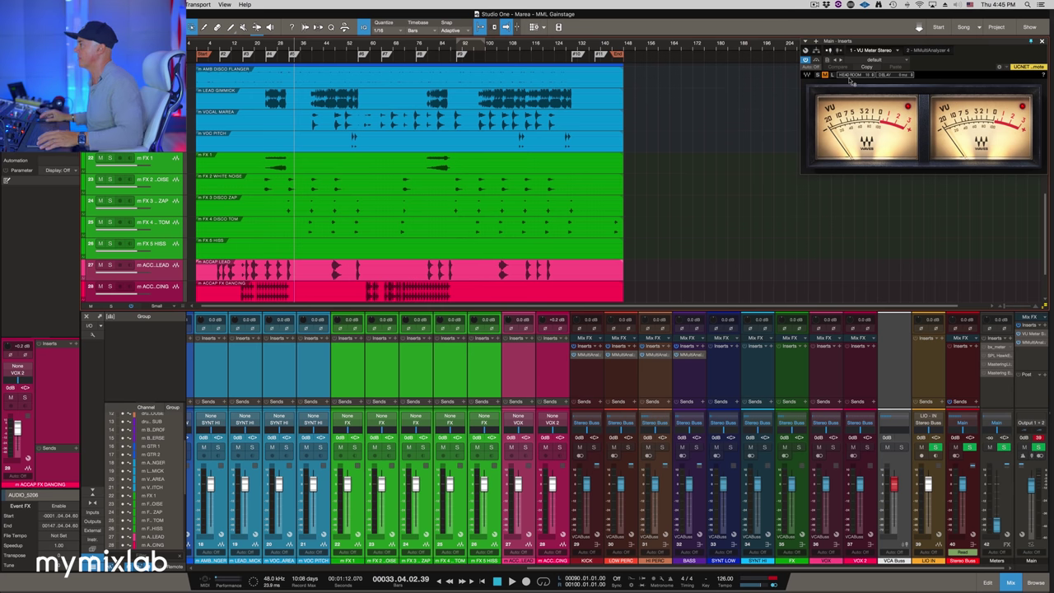
Set the loop range to bars 32 to 33 and return the playback position to bar 32.
{"action": "scroll", "coordinate": [344, 51], "scroll_direction": "up", "scroll_amount": 3}
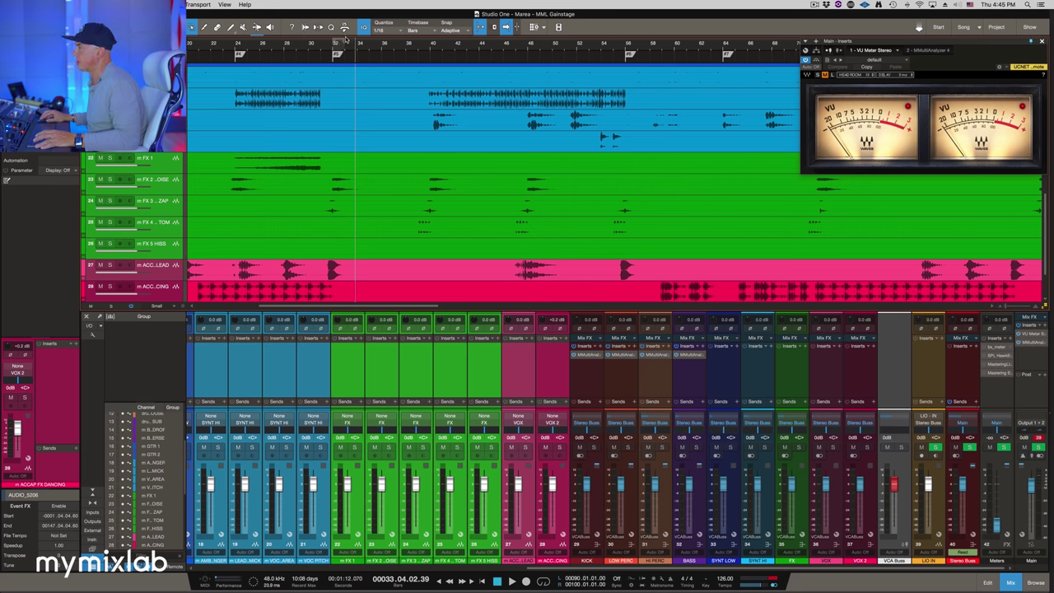
{"action": "left_click", "coordinate": [346, 39]}
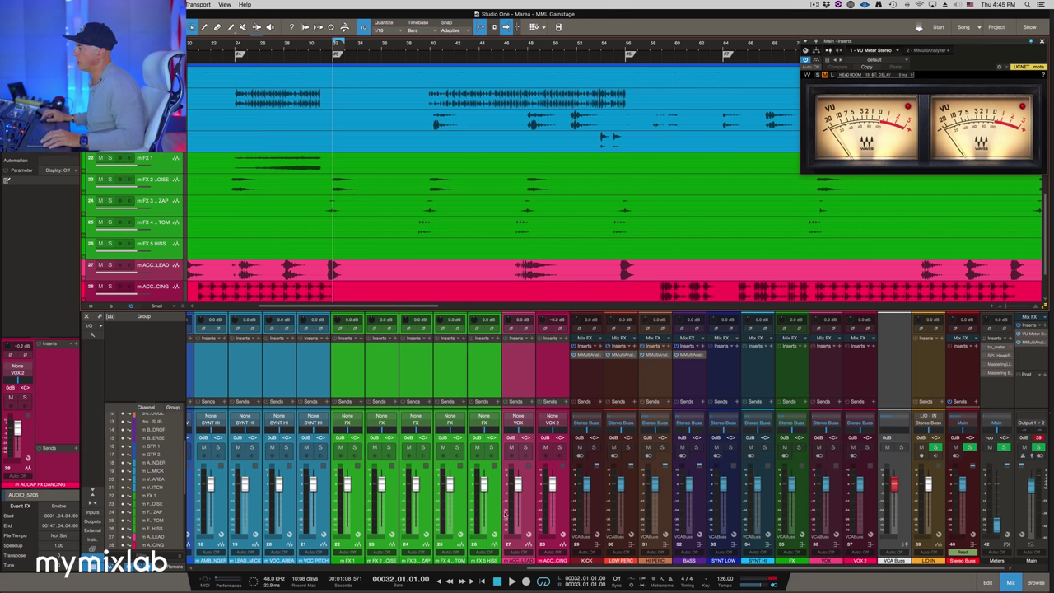
{"action": "scroll", "coordinate": [506, 515], "scroll_direction": "left", "scroll_amount": 1}
{"action": "scroll", "coordinate": [506, 515], "scroll_direction": "left", "scroll_amount": 5}
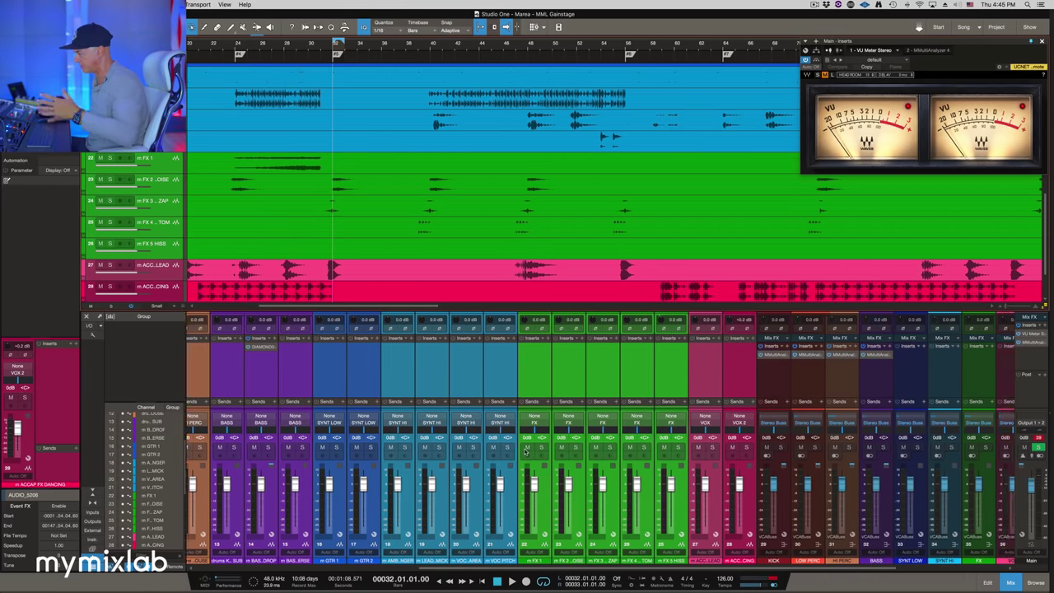
{"action": "scroll", "coordinate": [531, 465], "scroll_direction": "right", "scroll_amount": 5}
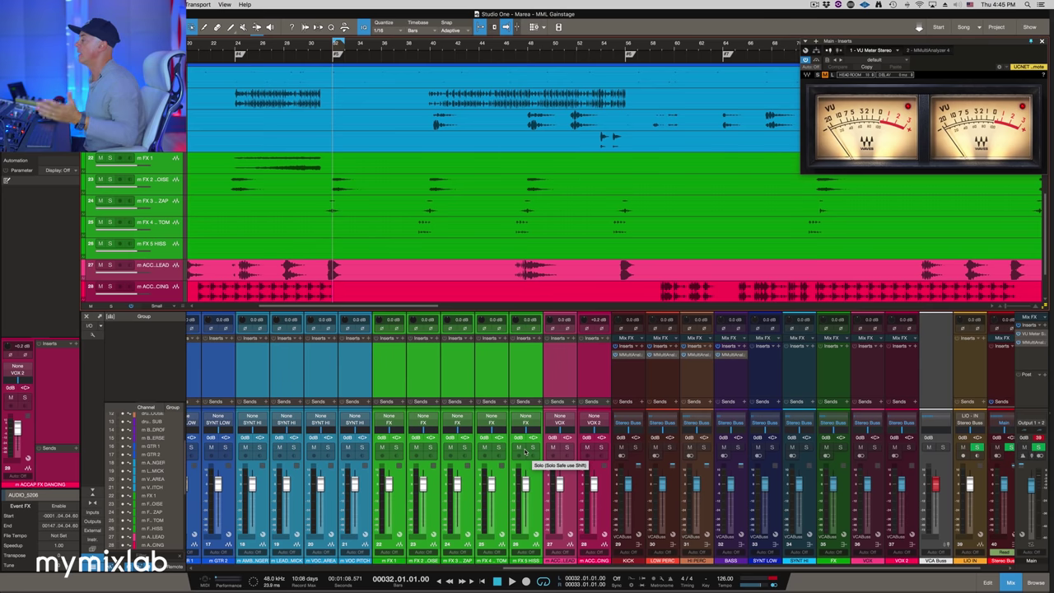
{"action": "scroll", "coordinate": [524, 451], "scroll_direction": "right", "scroll_amount": 1}
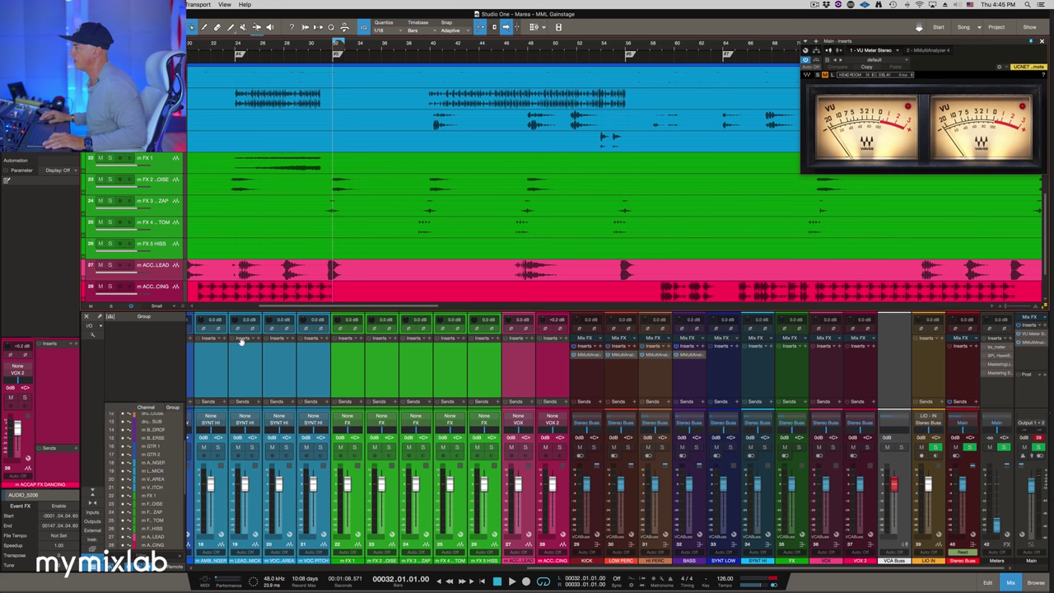
{"action": "scroll", "coordinate": [247, 338], "scroll_direction": "left", "scroll_amount": 3}
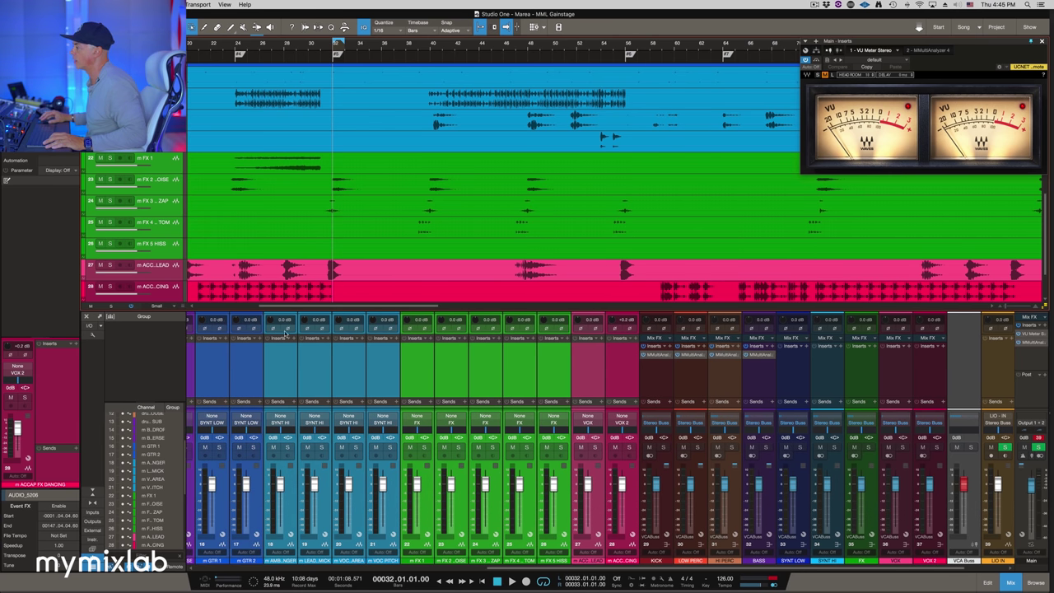
{"action": "scroll", "coordinate": [395, 330], "scroll_direction": "right", "scroll_amount": 2}
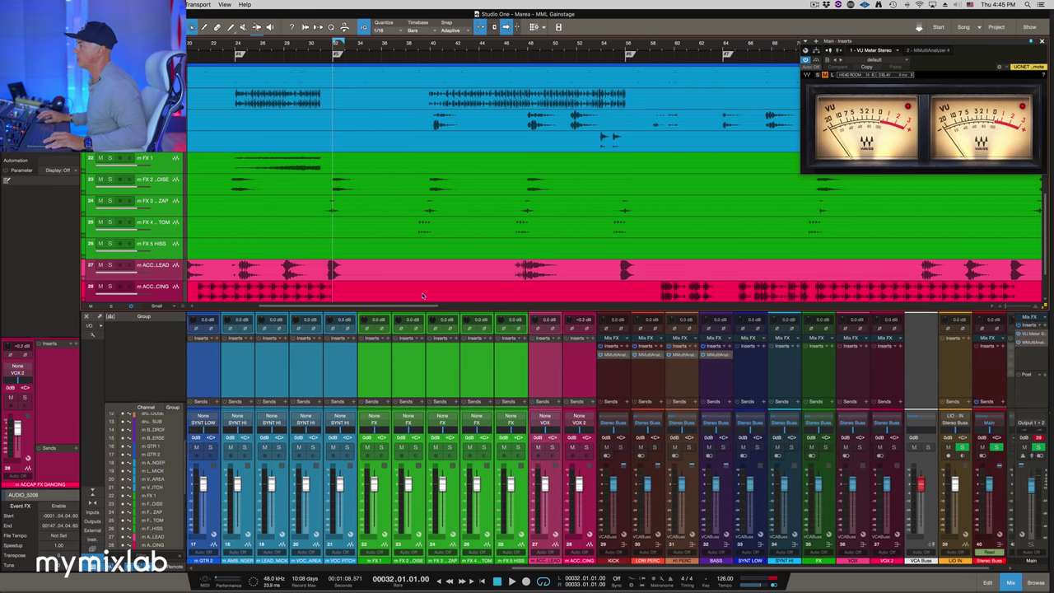
{"action": "scroll", "coordinate": [440, 241], "scroll_direction": "right", "scroll_amount": 2}
Select all events in the arrangement and all mixer channels from drums KICK through the last vocal channel, number 28.
{"action": "scroll", "coordinate": [451, 223], "scroll_direction": "down", "scroll_amount": 3}
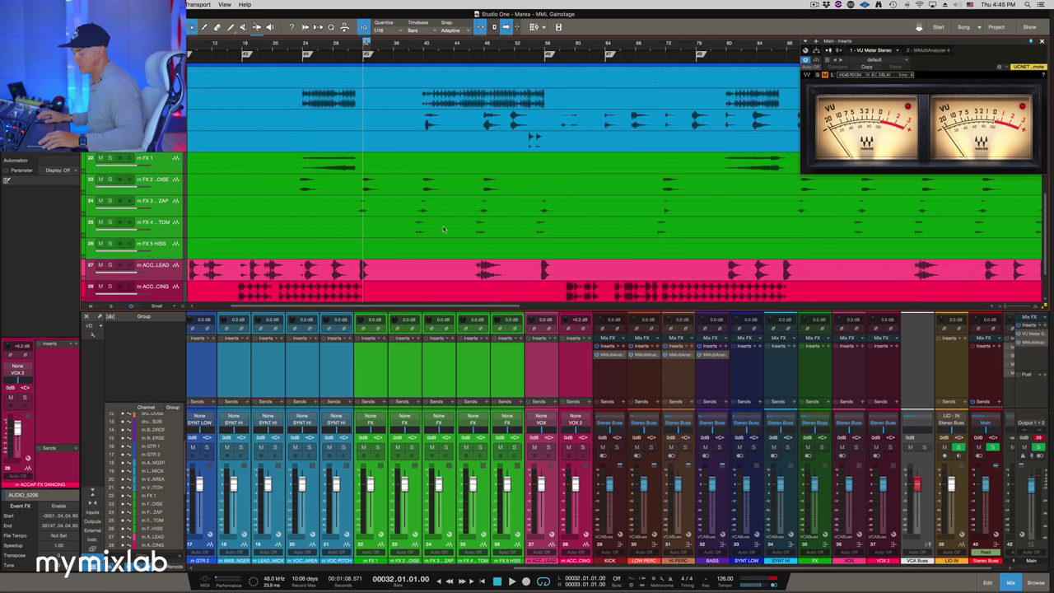
{"action": "key", "text": "super+a"}
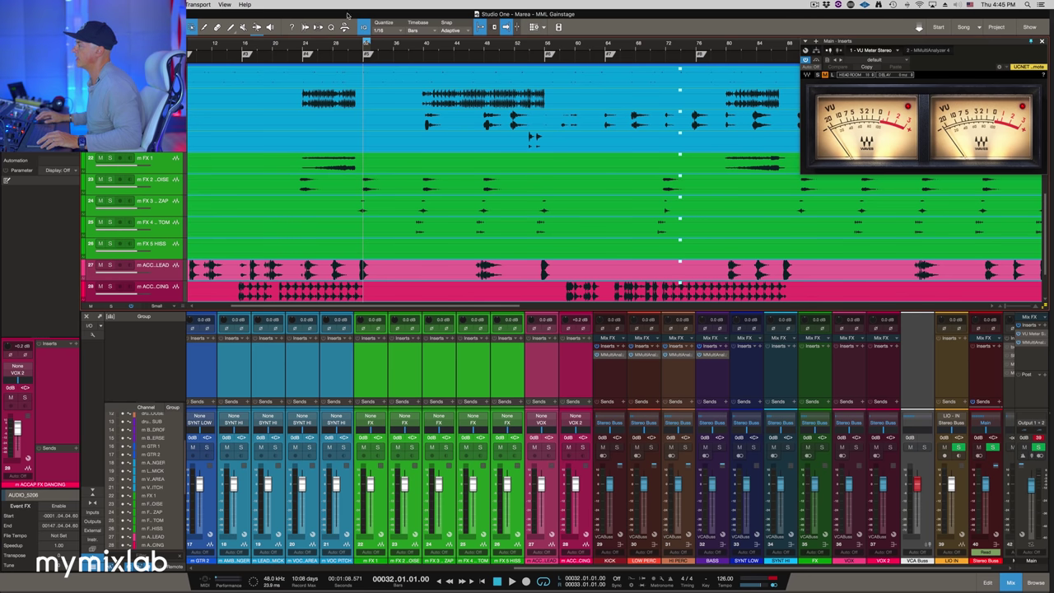
{"action": "scroll", "coordinate": [481, 391], "scroll_direction": "left", "scroll_amount": 8}
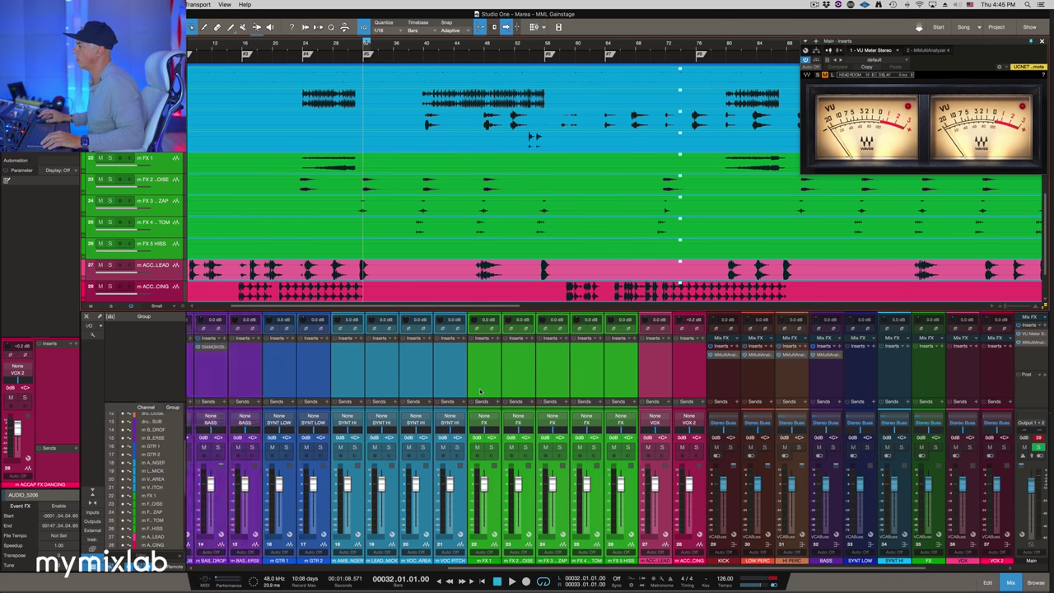
{"action": "scroll", "coordinate": [480, 390], "scroll_direction": "left", "scroll_amount": 2}
{"action": "left_click", "coordinate": [275, 384]}
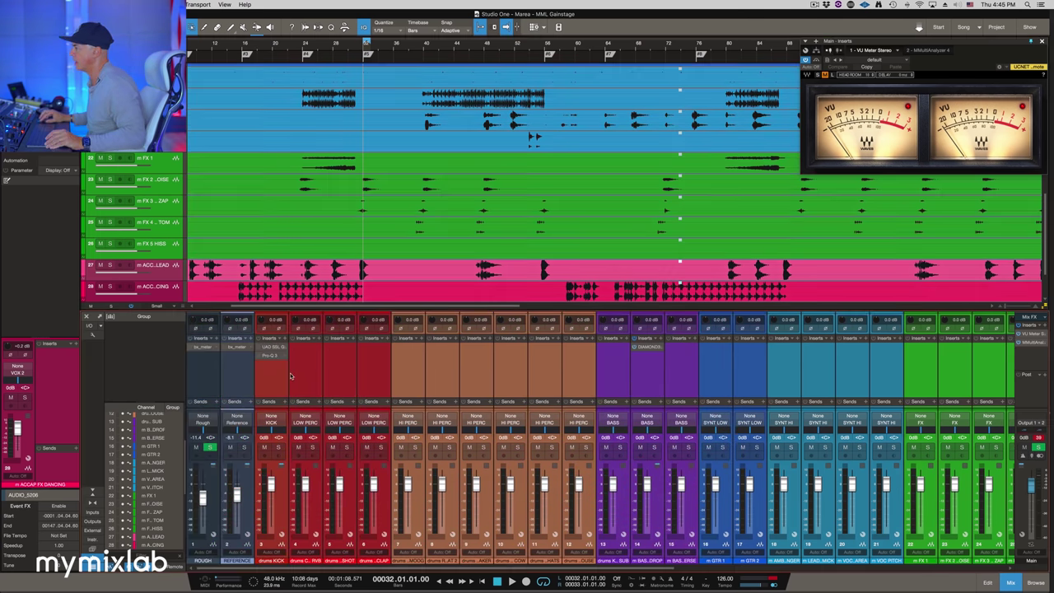
{"action": "scroll", "coordinate": [310, 377], "scroll_direction": "right", "scroll_amount": 12}
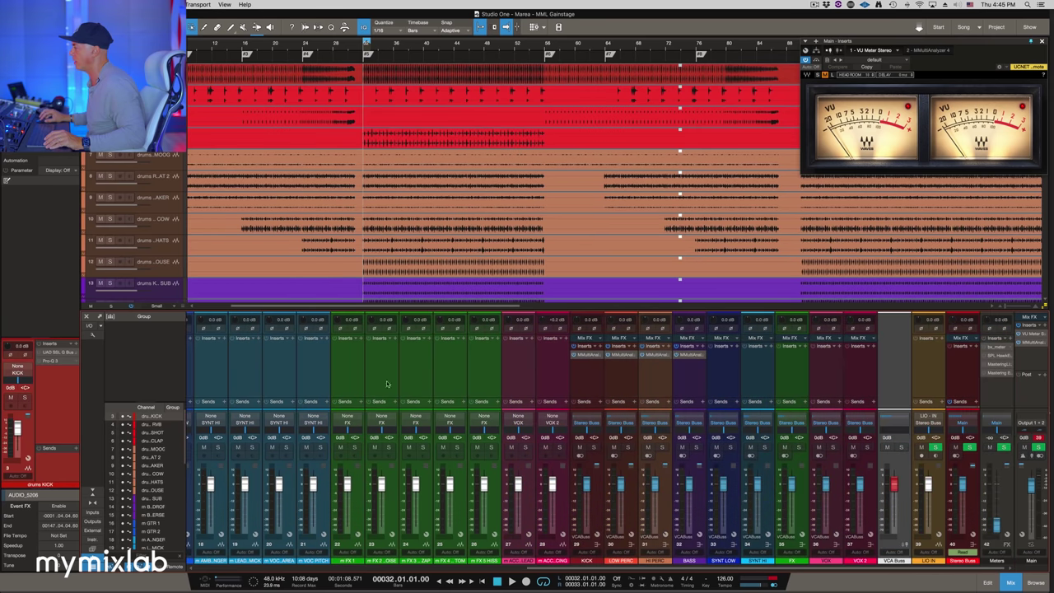
{"action": "left_click", "coordinate": [545, 378]}
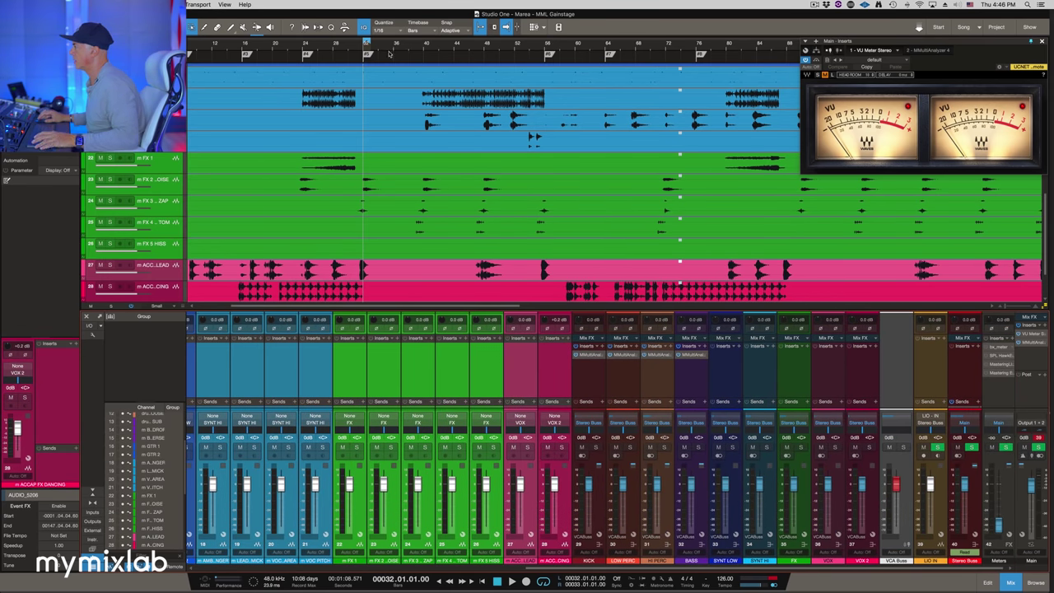
Loop playback from bar 32.1 to 32.3 and lower the input gain of the selected channels to -10.3 dB.
{"action": "key", "text": "e"}
{"action": "mouse_move", "coordinate": [435, 51]}
{"action": "left_mouse_down"}
{"action": "mouse_move", "coordinate": [463, 46]}
{"action": "mouse_move", "coordinate": [429, 56]}
{"action": "left_mouse_up"}
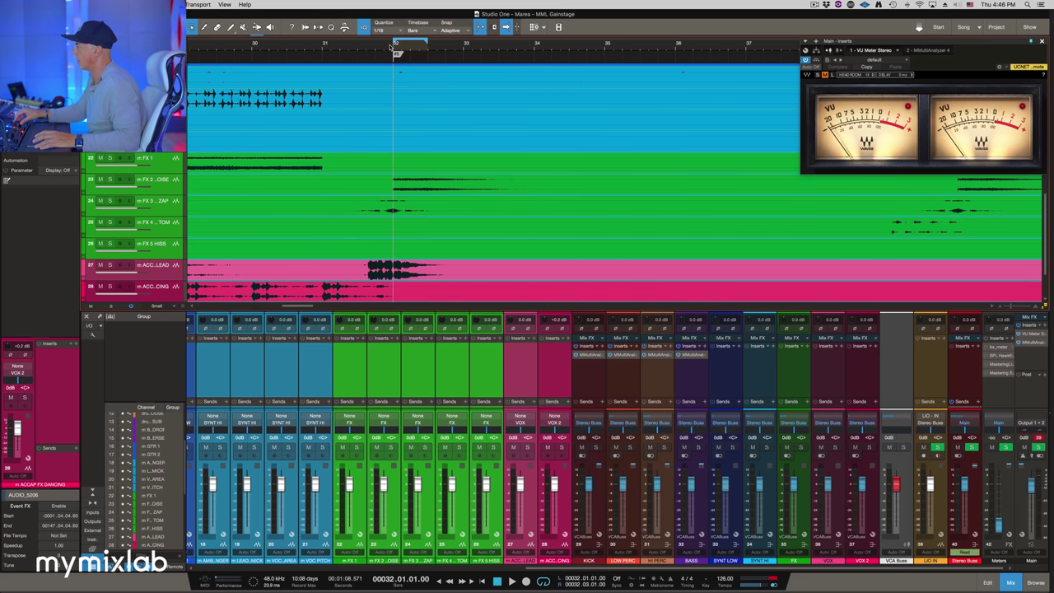
{"action": "key", "text": "space"}
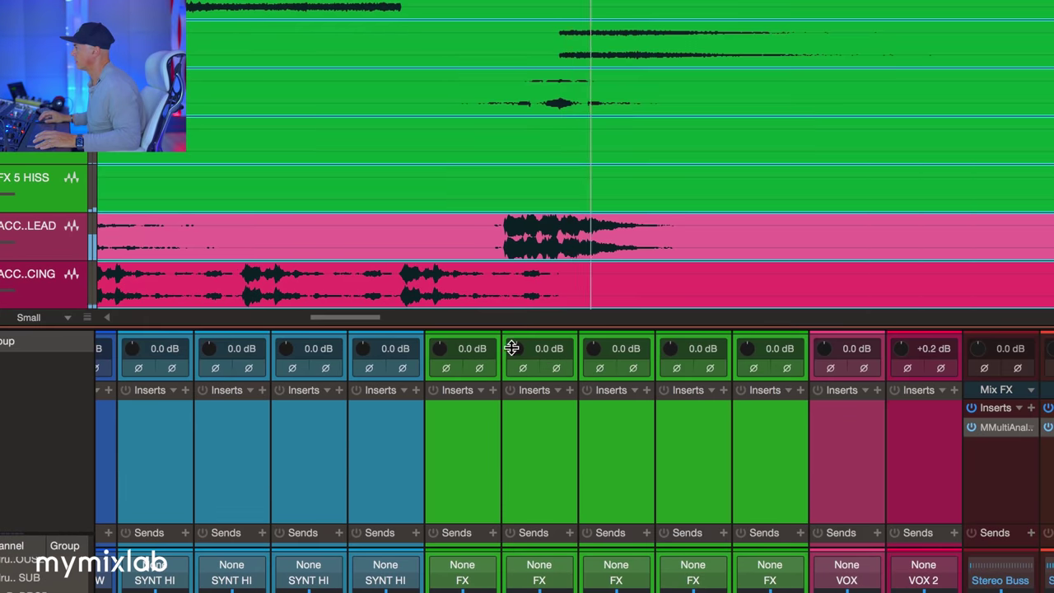
{"action": "left_click_drag", "start_coordinate": [512, 348], "coordinate": [503, 376]}
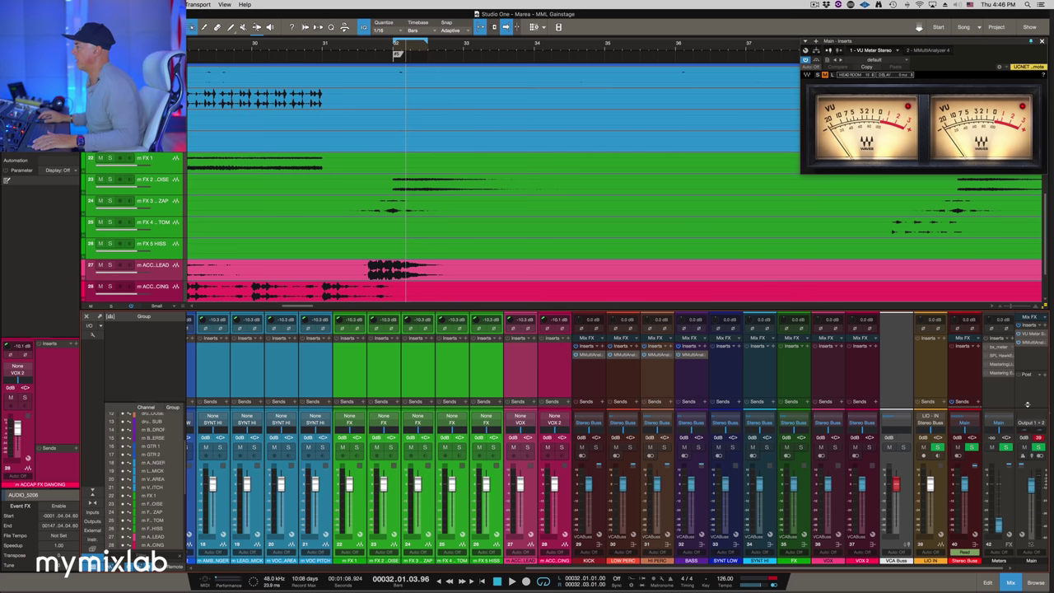
Enlarge the track height to Medium and set the loop range to bars 32 to 34.
{"action": "scroll", "coordinate": [642, 263], "scroll_direction": "down", "scroll_amount": 4}
{"action": "scroll", "coordinate": [641, 263], "scroll_direction": "down", "scroll_amount": 2}
{"action": "scroll", "coordinate": [639, 265], "scroll_direction": "up", "scroll_amount": 5}
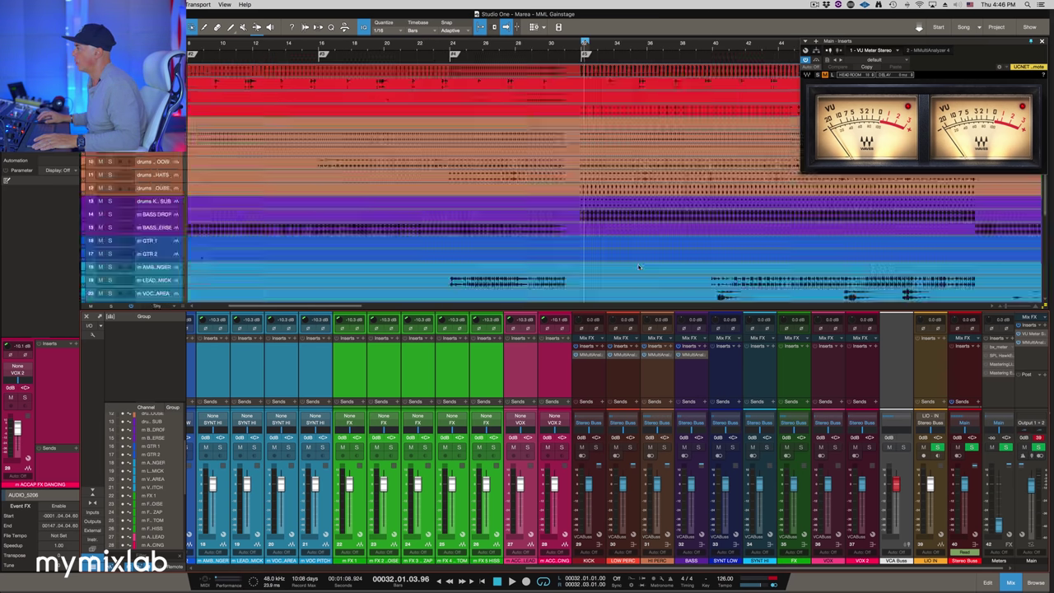
{"action": "scroll", "coordinate": [638, 266], "scroll_direction": "up", "scroll_amount": 3}
{"action": "scroll", "coordinate": [638, 266], "scroll_direction": "down", "scroll_amount": 5}
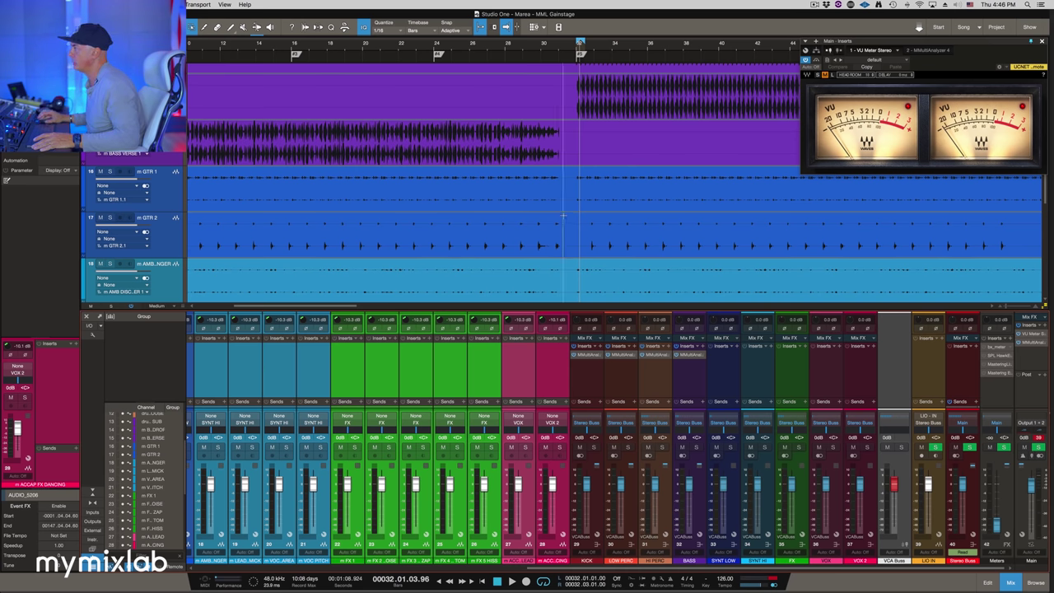
{"action": "left_click_drag", "start_coordinate": [581, 40], "coordinate": [611, 41]}
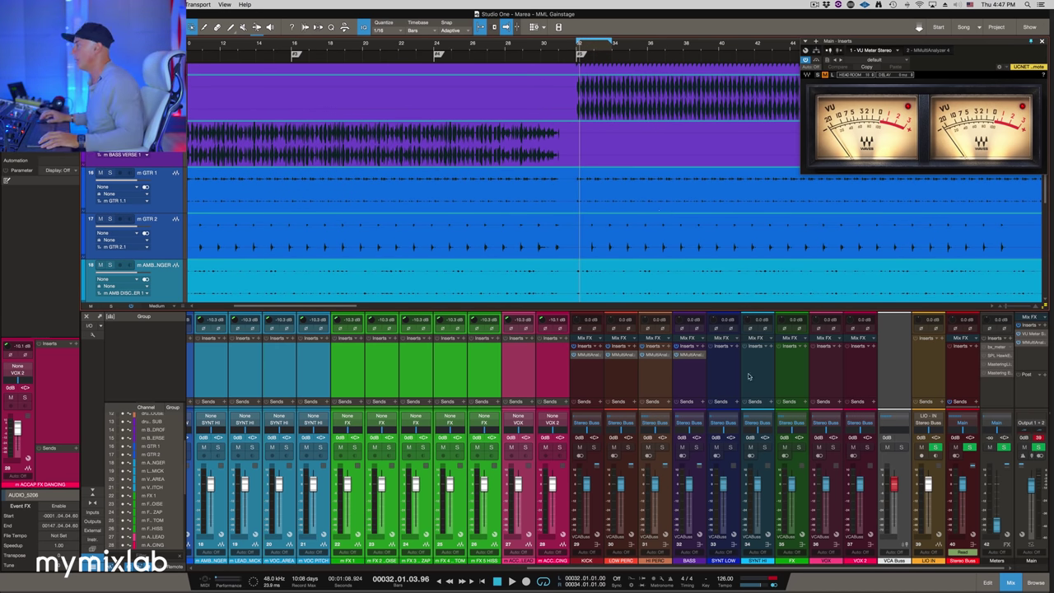
Select only the KICK bus channel in the mixer, replacing the multi-channel selection.
{"action": "left_click", "coordinate": [602, 381]}
{"action": "scroll", "coordinate": [543, 377], "scroll_direction": "left", "scroll_amount": 1}
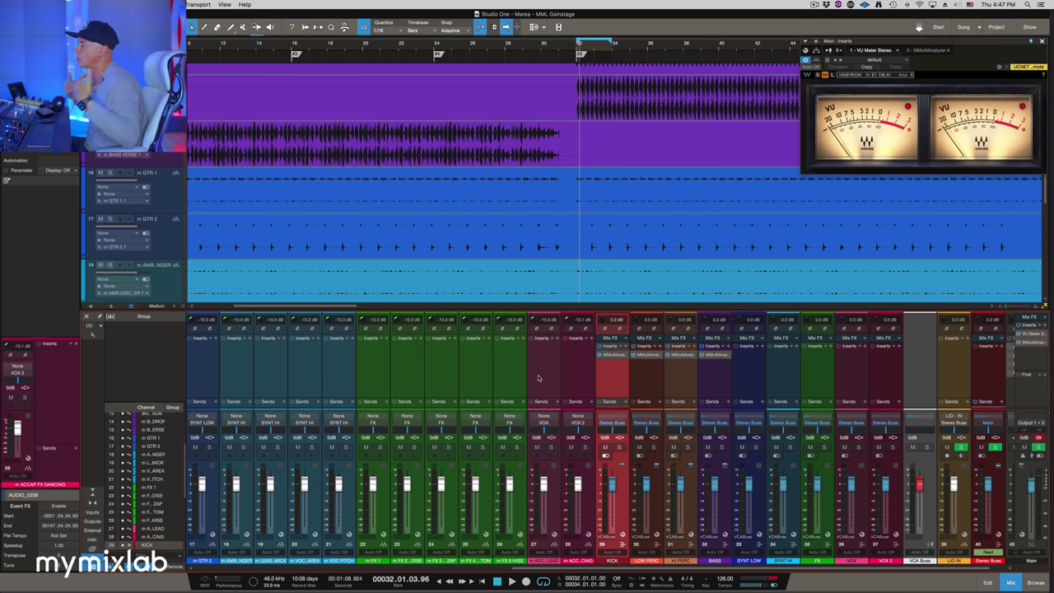
{"action": "scroll", "coordinate": [567, 398], "scroll_direction": "right", "scroll_amount": 2}
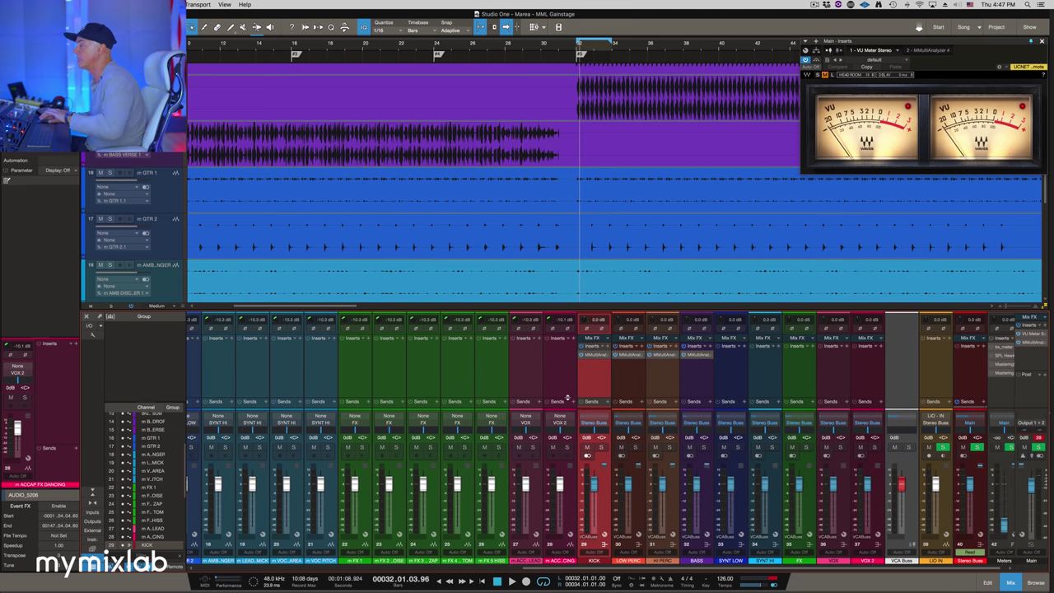
{"action": "scroll", "coordinate": [574, 396], "scroll_direction": "right", "scroll_amount": 1}
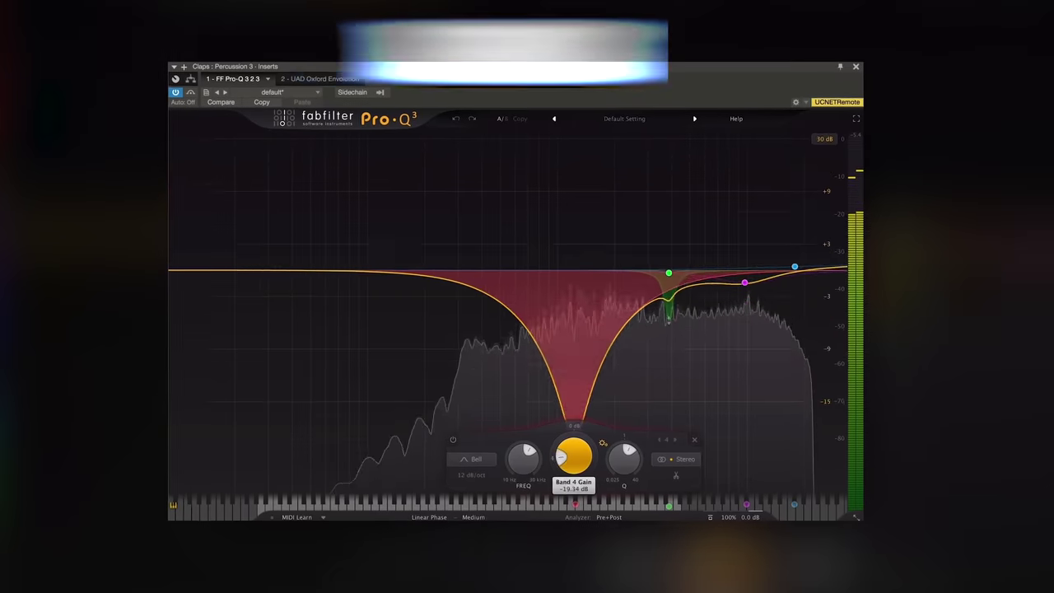
{"action": "left_click_drag", "start_coordinate": [573, 457], "coordinate": [573, 403]}
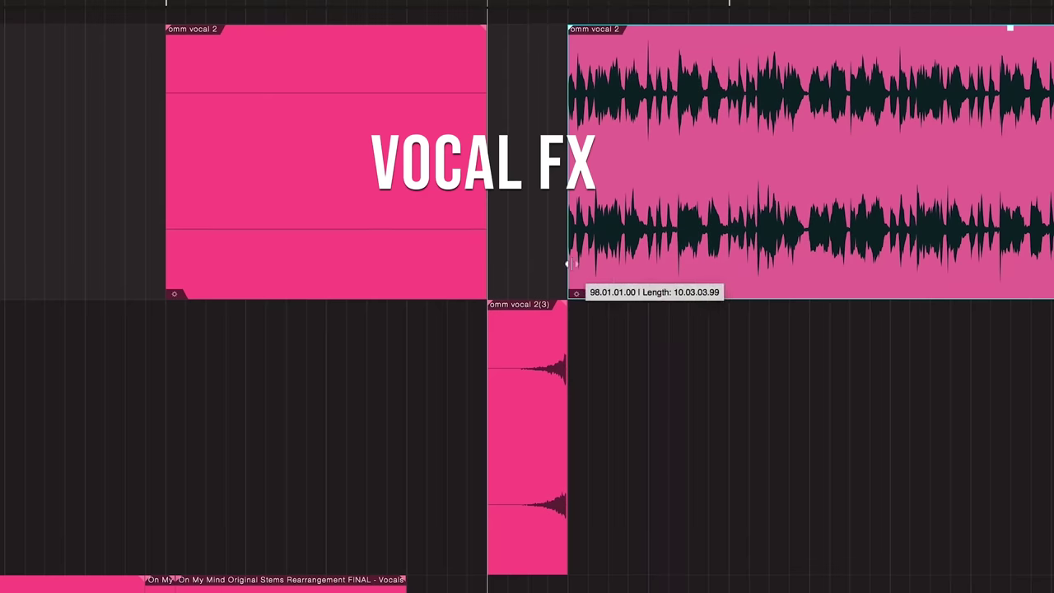
{"action": "left_click_drag", "start_coordinate": [507, 568], "coordinate": [429, 568]}
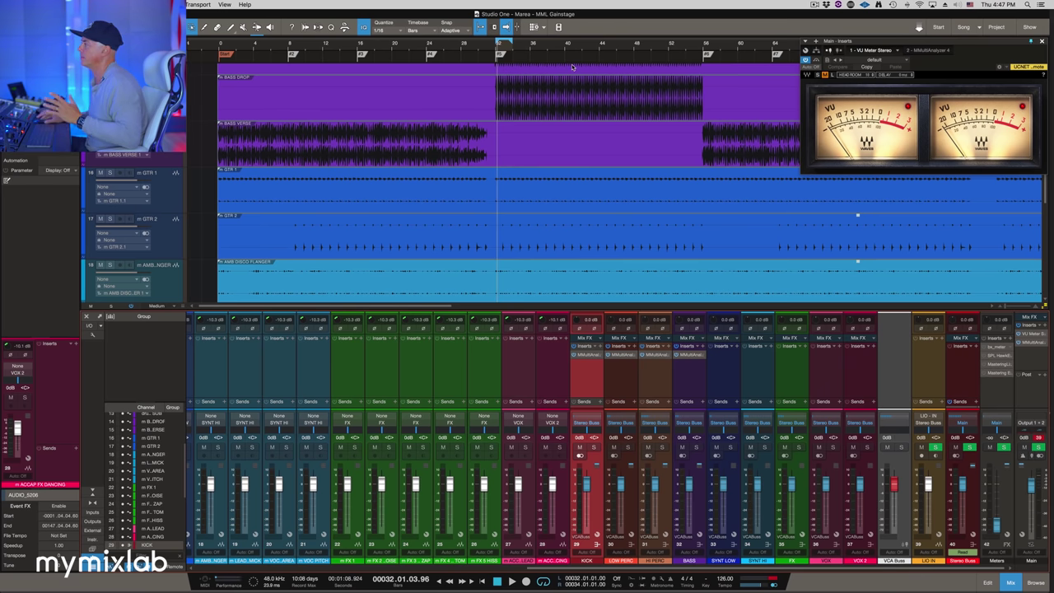
Open the UAD SSL G Bus Compressor on the drums KICK channel and move its window clear of the upper tracks.
{"action": "scroll", "coordinate": [575, 136], "scroll_direction": "left", "scroll_amount": 1}
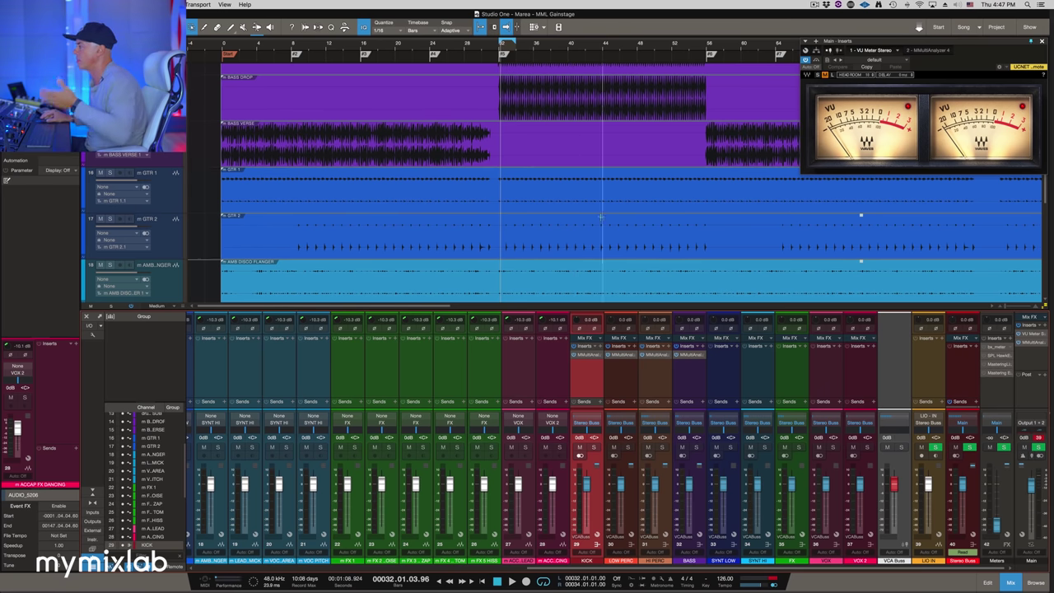
{"action": "scroll", "coordinate": [647, 418], "scroll_direction": "left", "scroll_amount": 10}
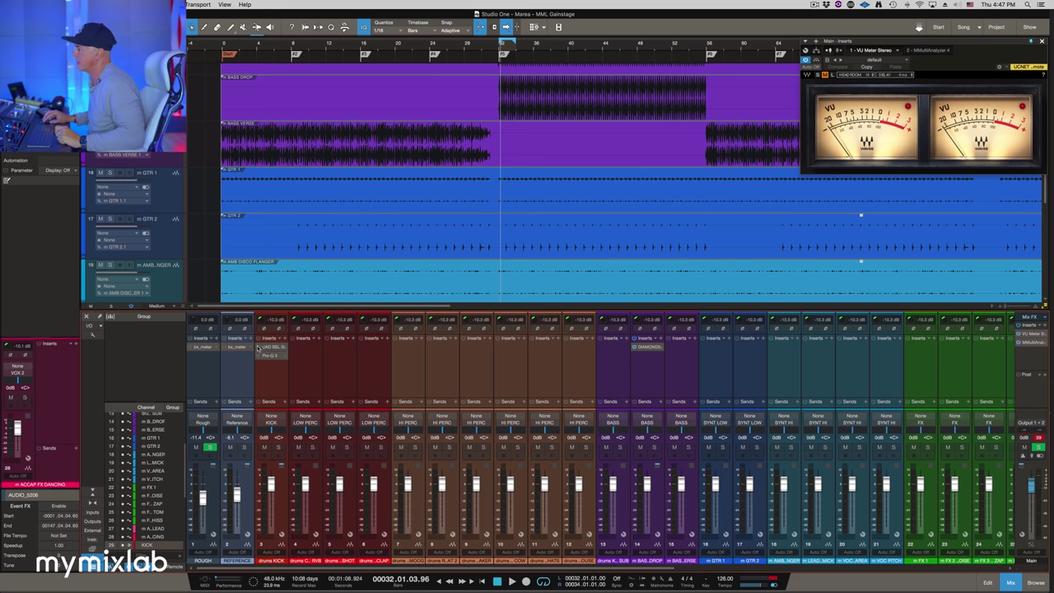
{"action": "left_click", "coordinate": [270, 347]}
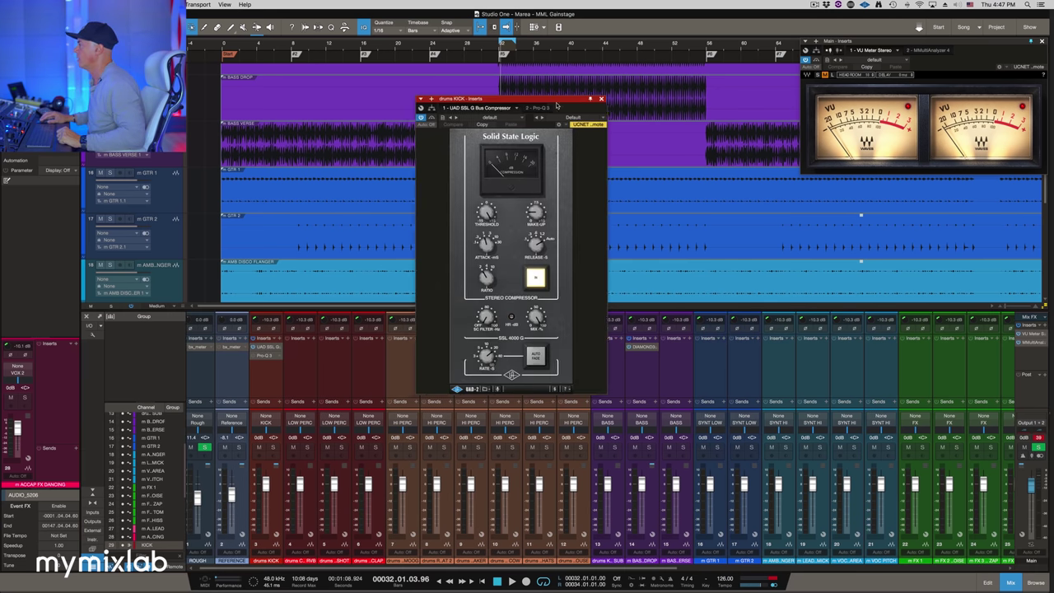
{"action": "left_click_drag", "start_coordinate": [502, 103], "coordinate": [651, 224]}
Set the loop range to bars 32 to 40 and play the section with the kick compressor open.
{"action": "scroll", "coordinate": [559, 178], "scroll_direction": "up", "scroll_amount": 10}
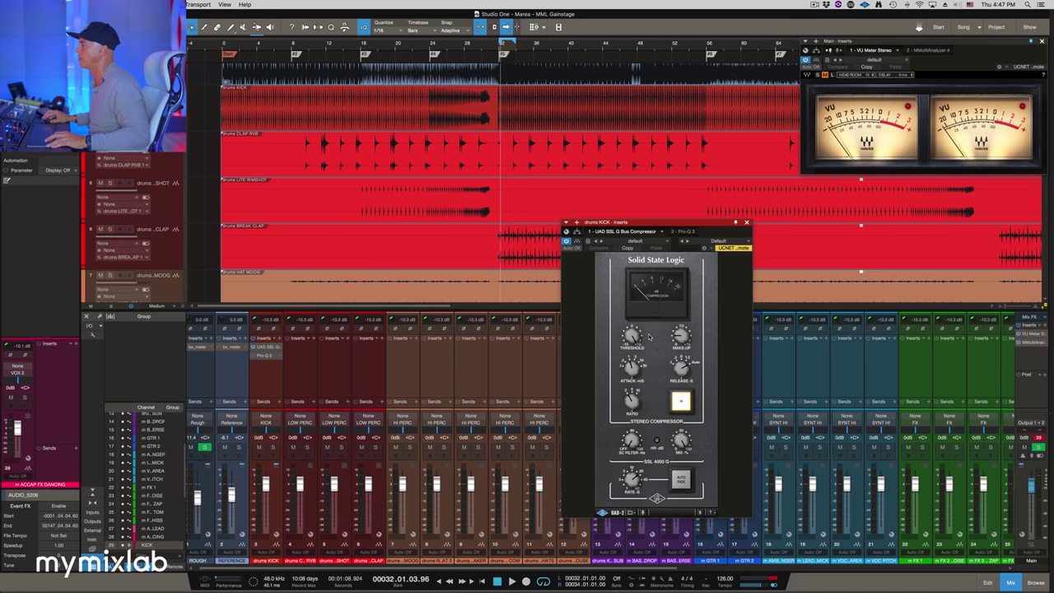
{"action": "scroll", "coordinate": [570, 171], "scroll_direction": "up", "scroll_amount": 5}
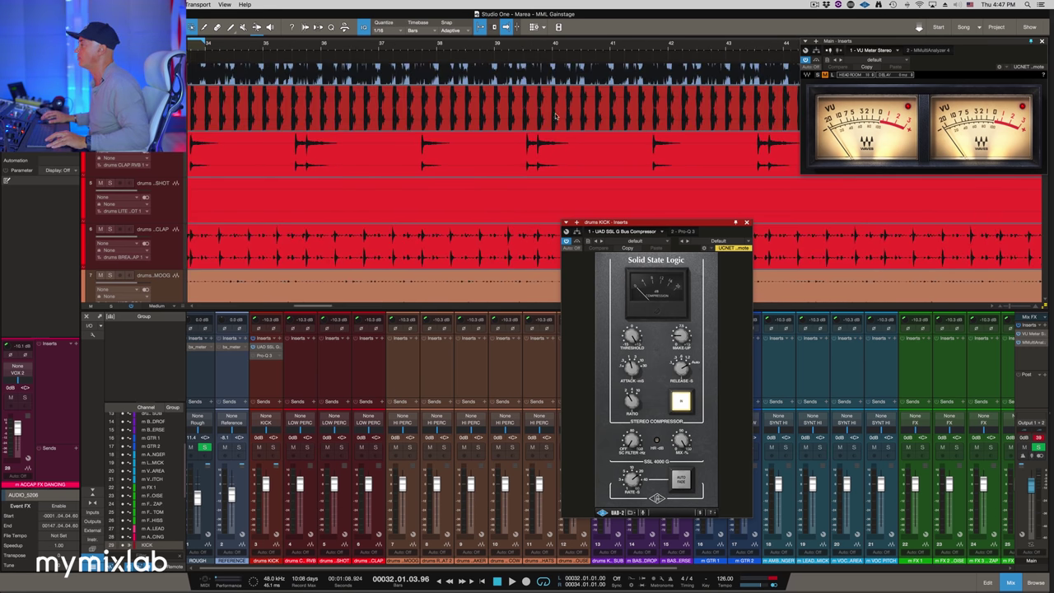
{"action": "scroll", "coordinate": [559, 122], "scroll_direction": "left", "scroll_amount": 5}
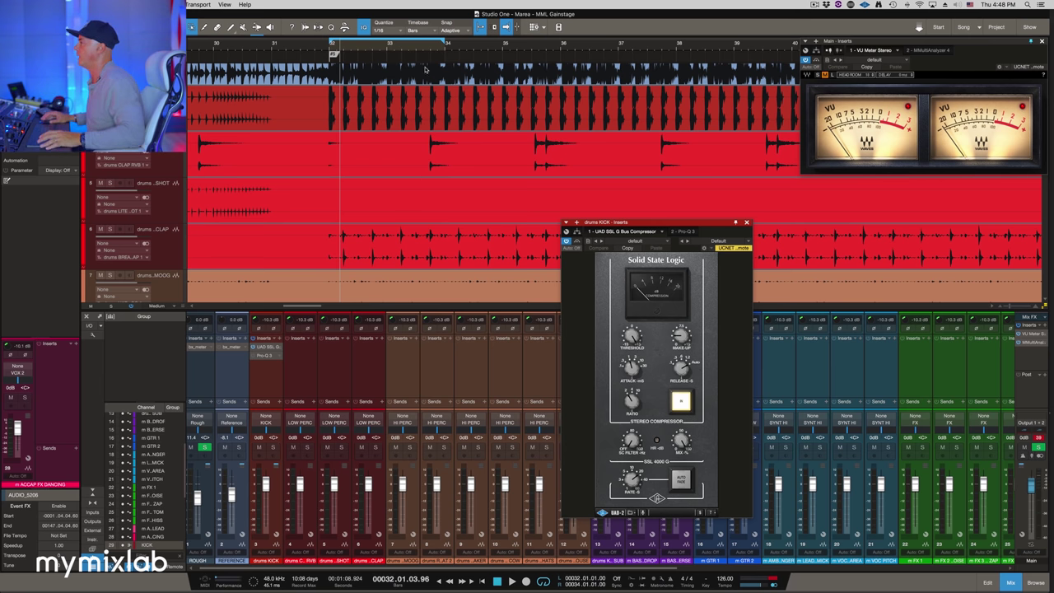
{"action": "scroll", "coordinate": [436, 53], "scroll_direction": "down", "scroll_amount": 3}
{"action": "left_click_drag", "start_coordinate": [437, 43], "coordinate": [692, 56]}
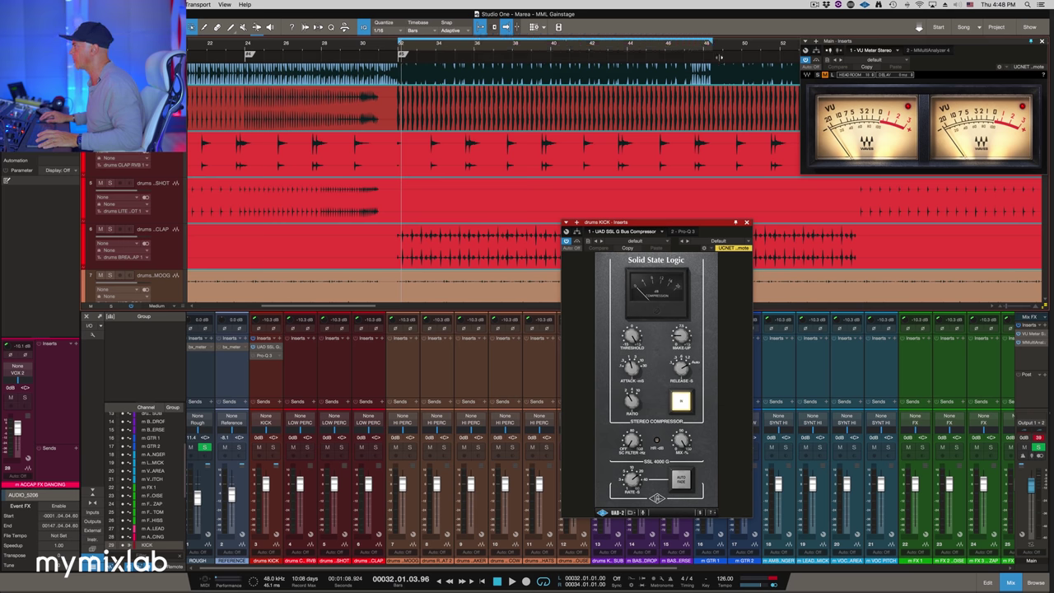
{"action": "left_click_drag", "start_coordinate": [743, 57], "coordinate": [581, 66]}
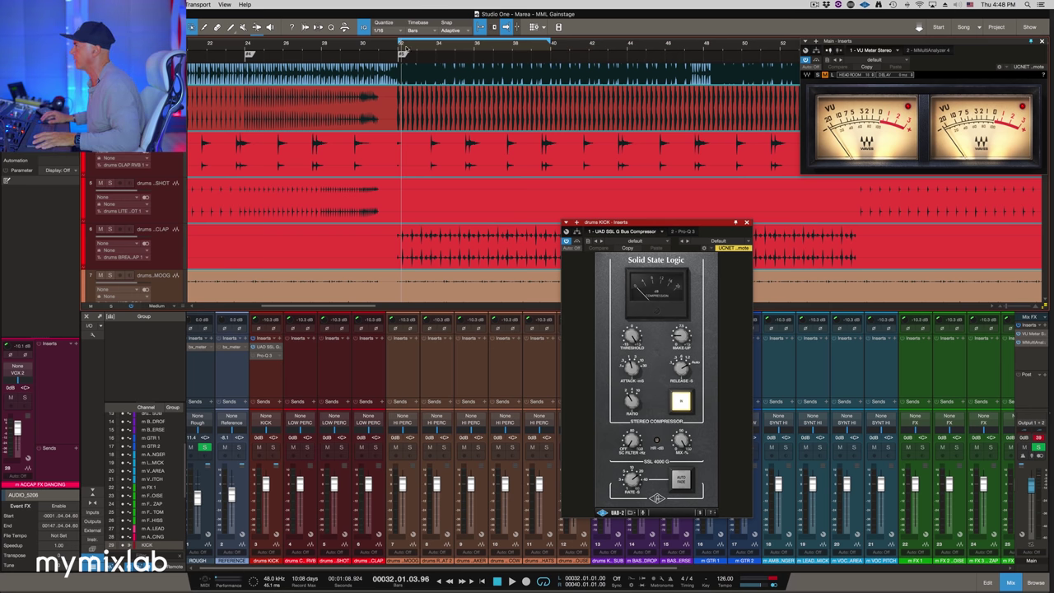
{"action": "key", "text": "space"}
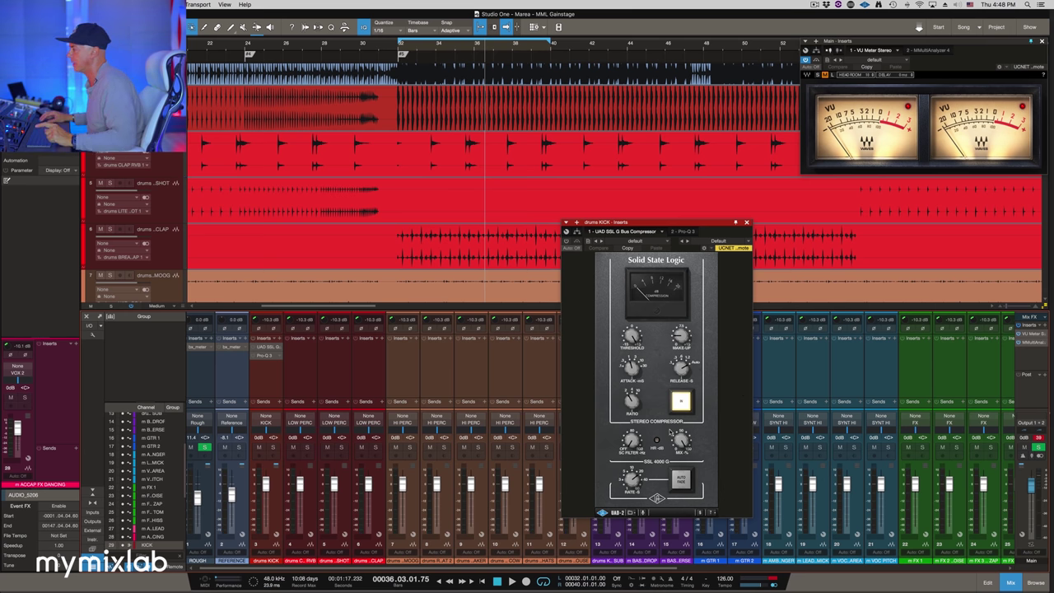
Solo the KICK, LOW PERC and HI PERC bus channels in the mixer.
{"action": "scroll", "coordinate": [808, 431], "scroll_direction": "right", "scroll_amount": 10}
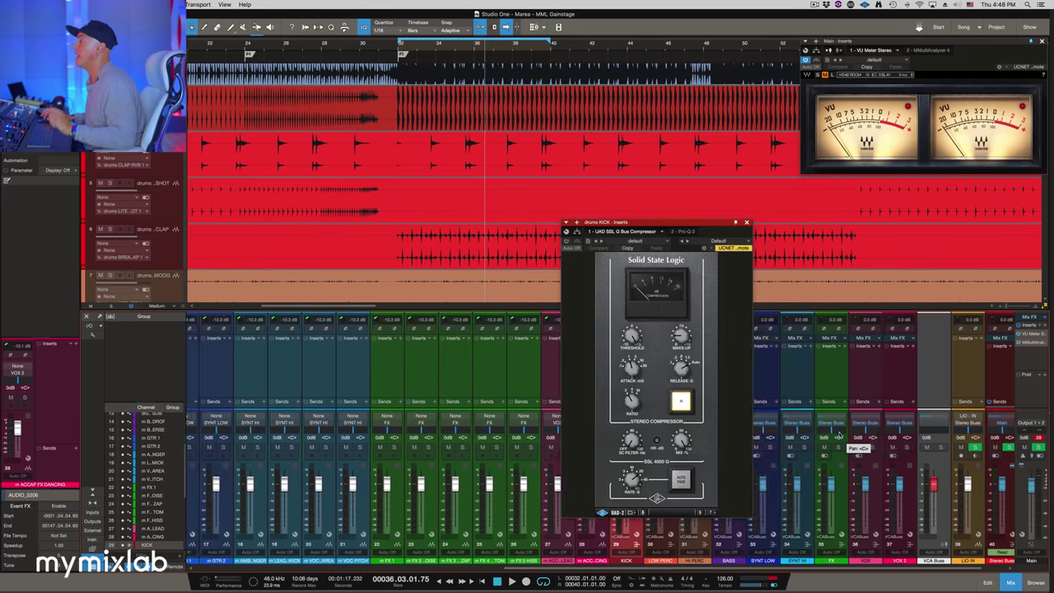
{"action": "scroll", "coordinate": [839, 435], "scroll_direction": "left", "scroll_amount": 4}
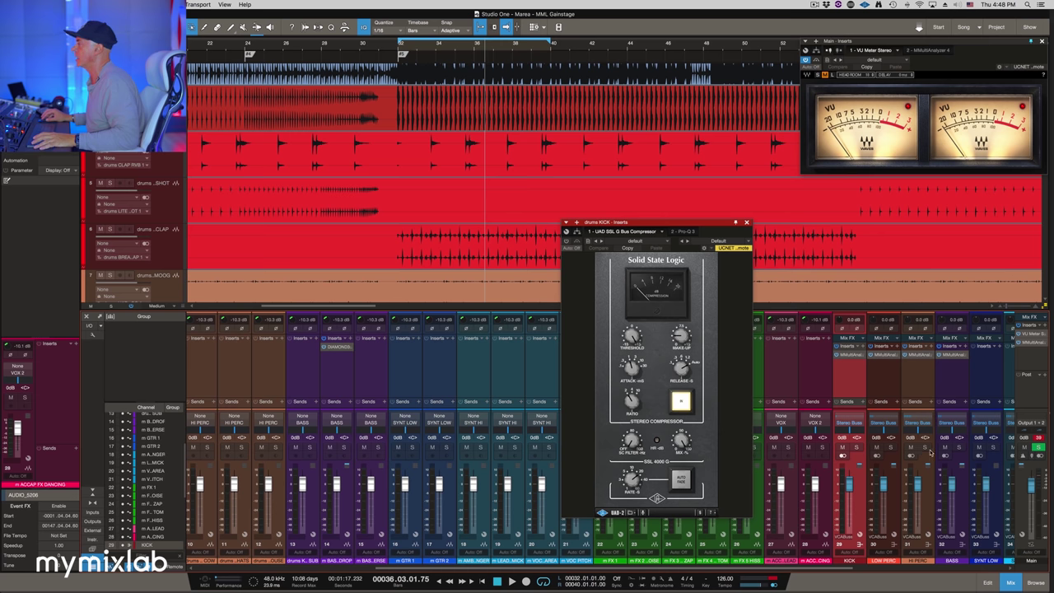
{"action": "left_click", "coordinate": [924, 447]}
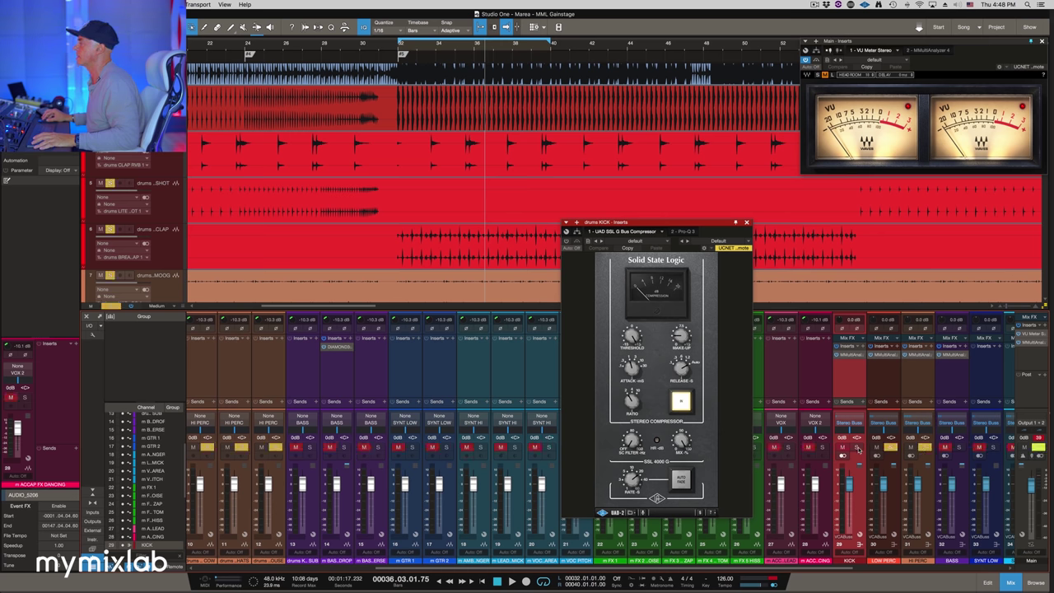
{"action": "scroll", "coordinate": [334, 354], "scroll_direction": "left", "scroll_amount": 9}
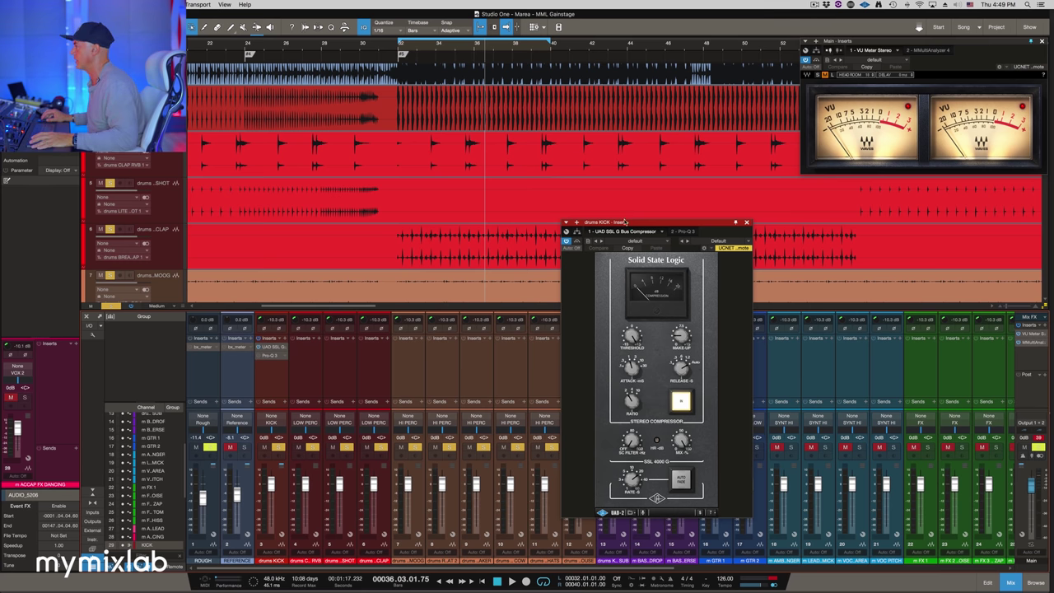
Dial in the kick's SSL compressor, including attack and release, clear the VU clip lights, and compare the compressor bypassed and active.
{"action": "left_click_drag", "start_coordinate": [623, 223], "coordinate": [626, 196]}
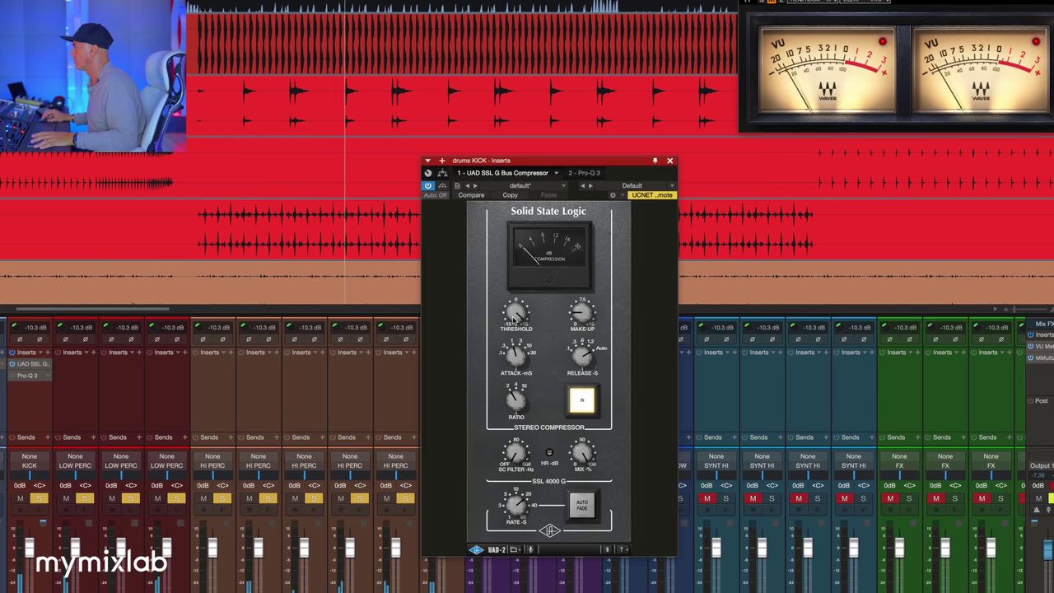
{"action": "left_click_drag", "start_coordinate": [514, 353], "coordinate": [500, 367]}
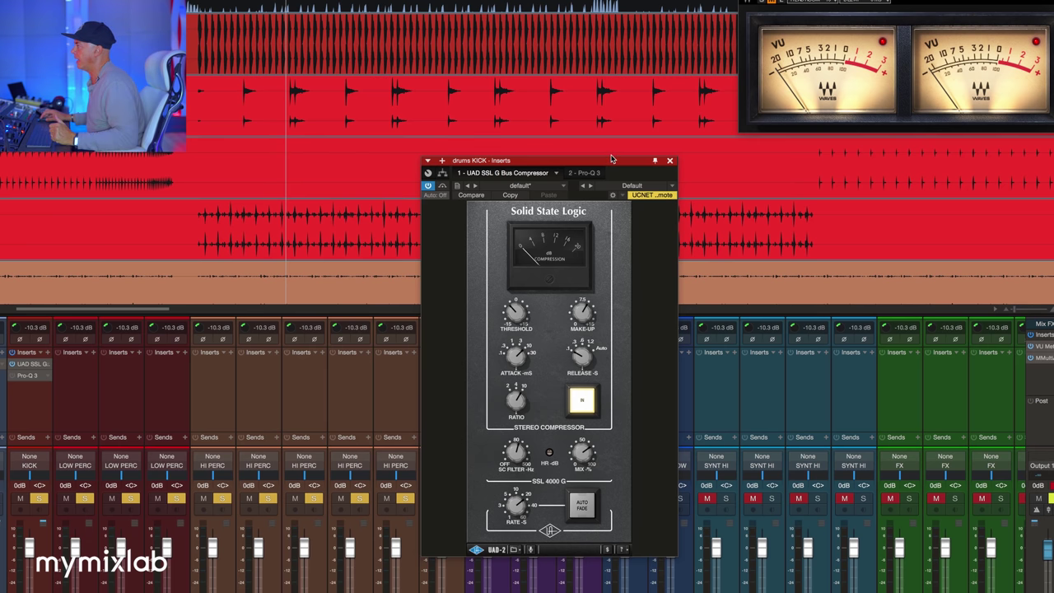
{"action": "left_click", "coordinate": [882, 42]}
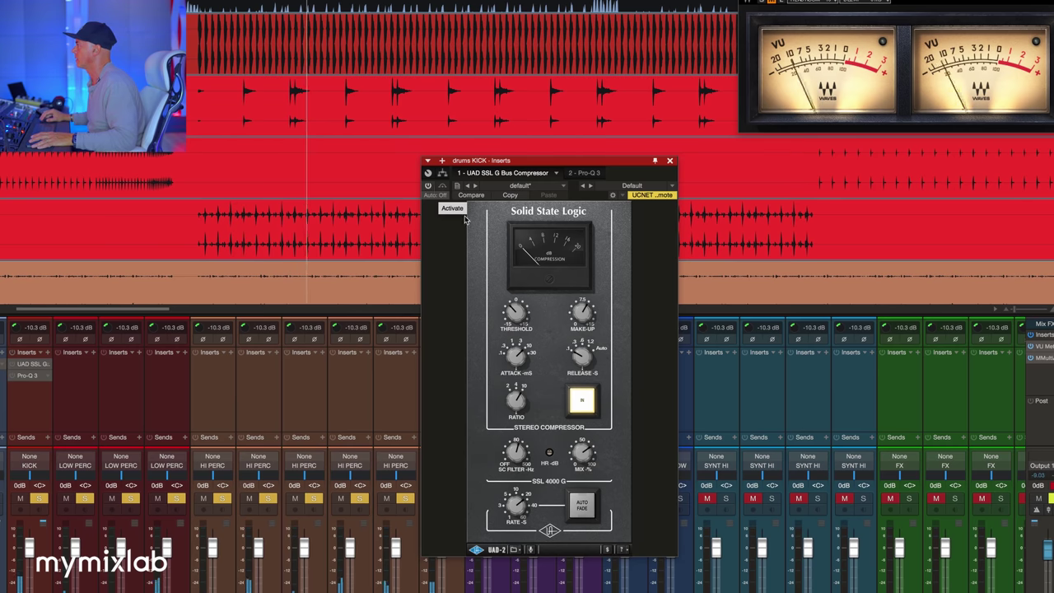
{"action": "left_click", "coordinate": [429, 187]}
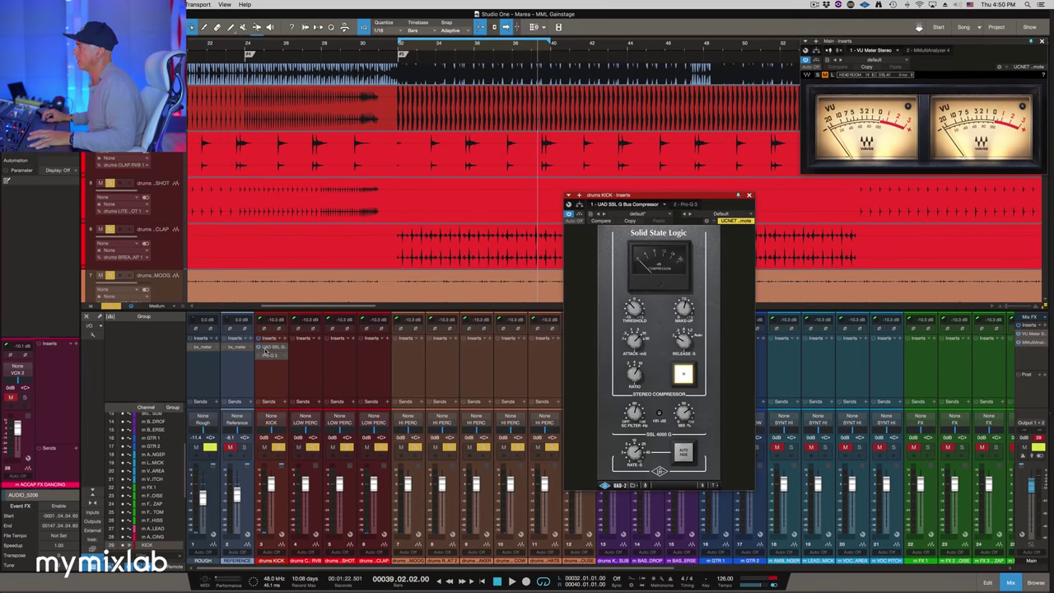
Open the Pro-Q 3 insert on the drums KICK channel and arrange it beside the compressor, keeping the VU meter uncovered.
{"action": "left_click", "coordinate": [269, 356]}
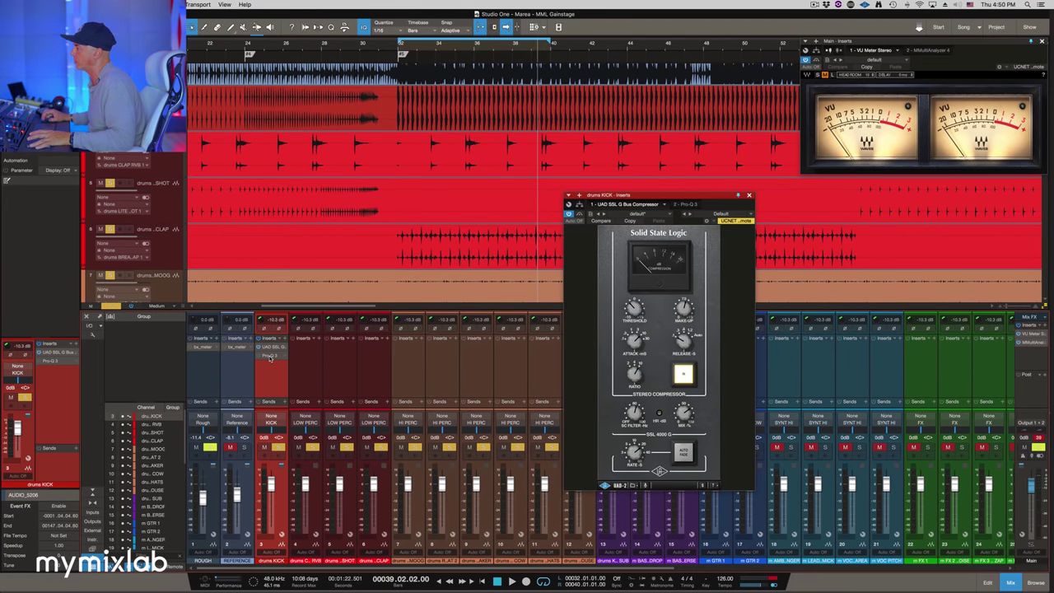
{"action": "left_click", "coordinate": [269, 356]}
{"action": "left_click_drag", "start_coordinate": [712, 104], "coordinate": [466, 283]}
{"action": "left_click_drag", "start_coordinate": [726, 191], "coordinate": [832, 73]}
{"action": "left_click_drag", "start_coordinate": [611, 280], "coordinate": [616, 125]}
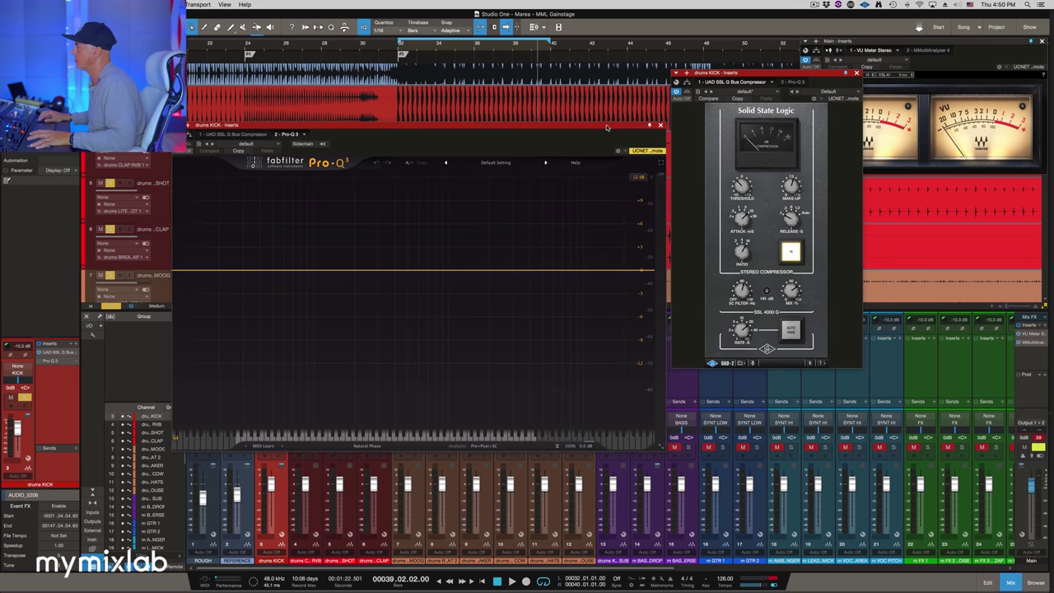
{"action": "left_click_drag", "start_coordinate": [786, 82], "coordinate": [715, 33]}
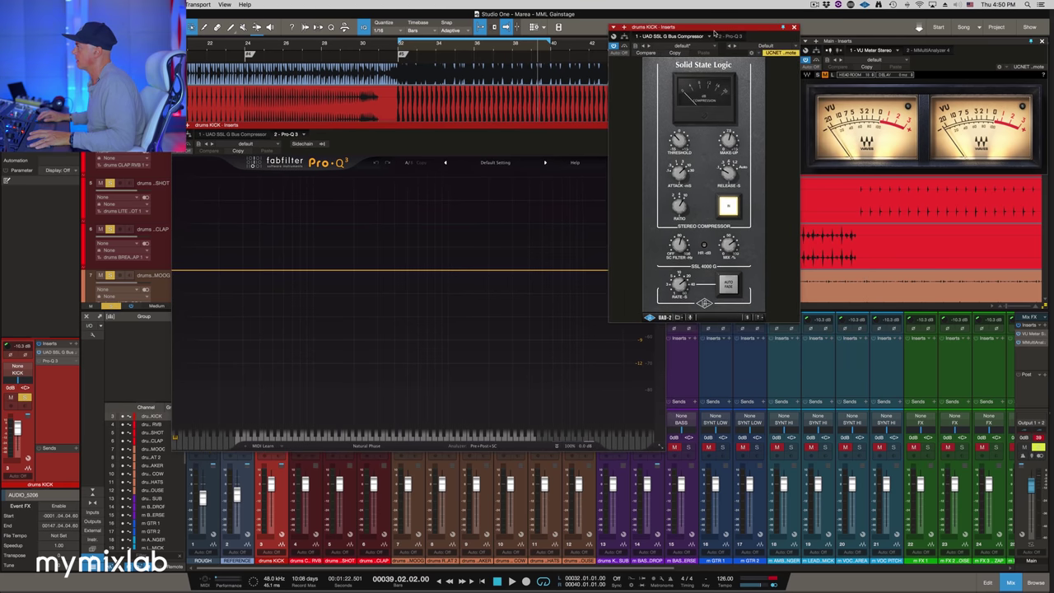
{"action": "left_click_drag", "start_coordinate": [527, 125], "coordinate": [481, 160]}
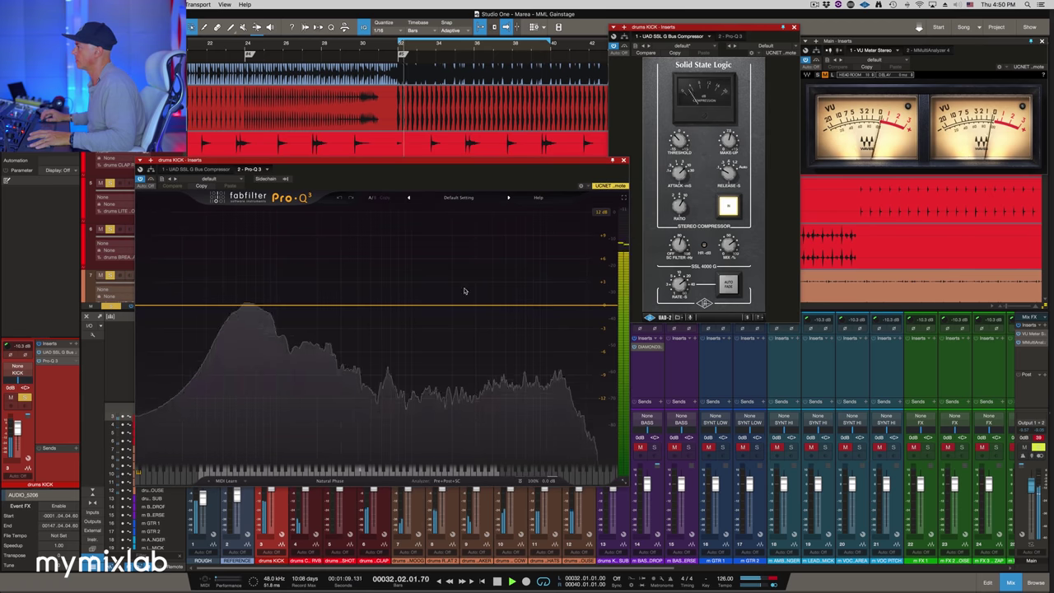
Play the loop and compare the kick with the SSL compressor bypassed and active in the Pro-Q 3 spectrum.
{"action": "left_click", "coordinate": [623, 47]}
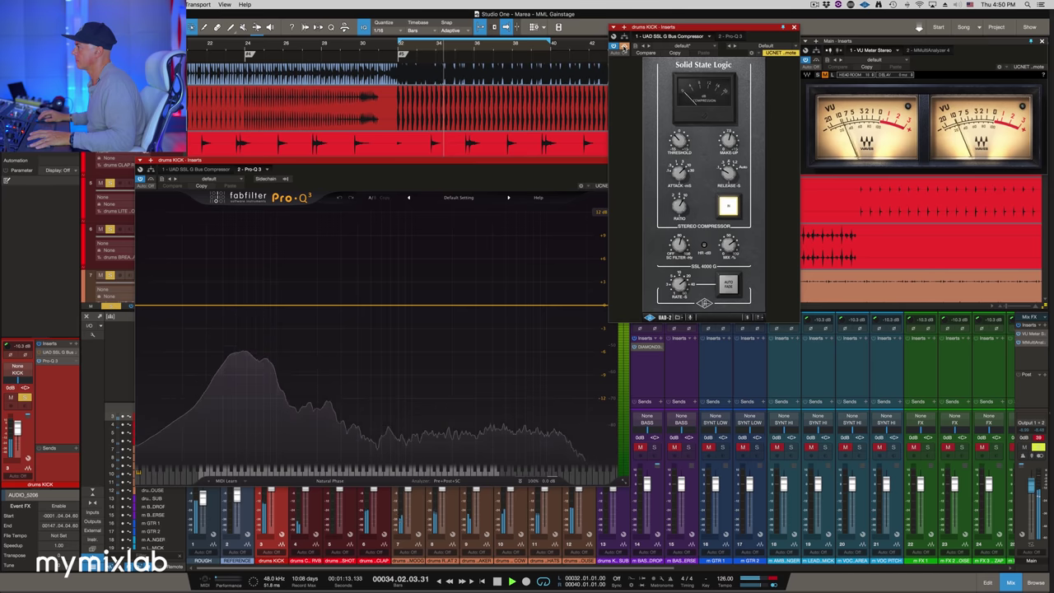
{"action": "key", "text": "space"}
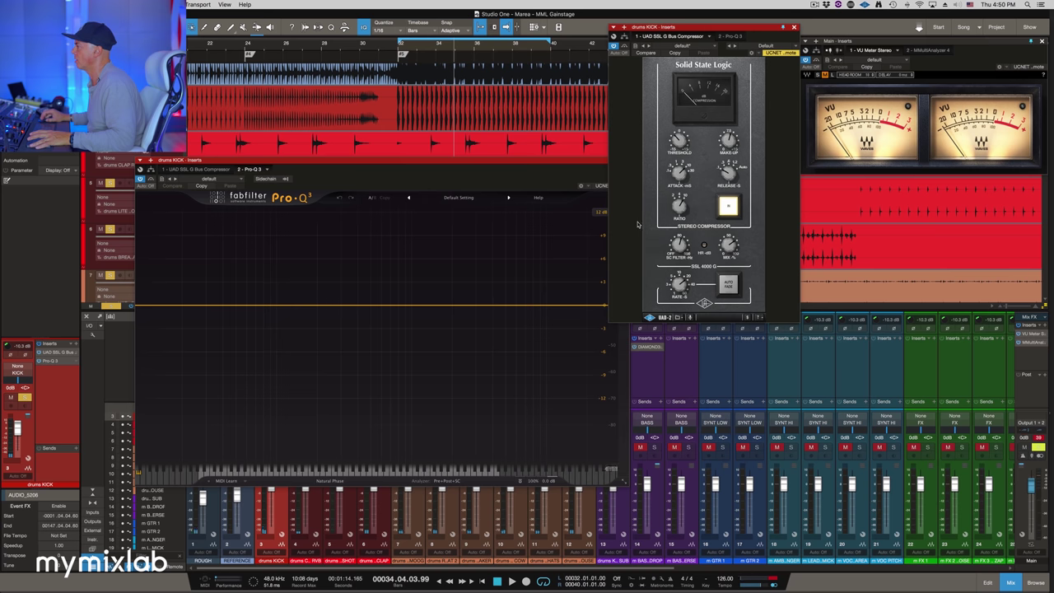
{"action": "key", "text": "space"}
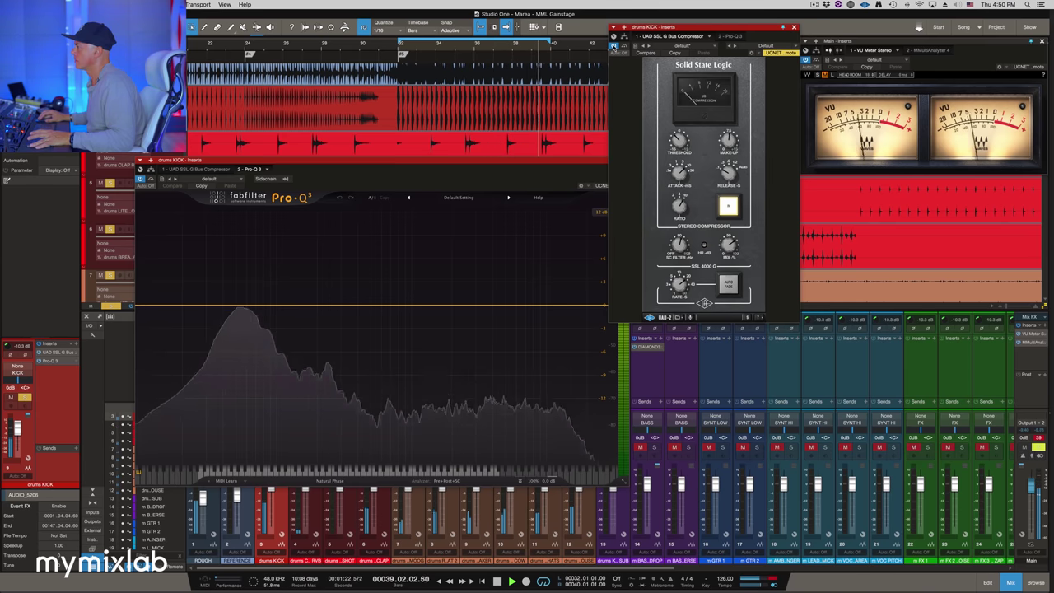
{"action": "key", "text": "space"}
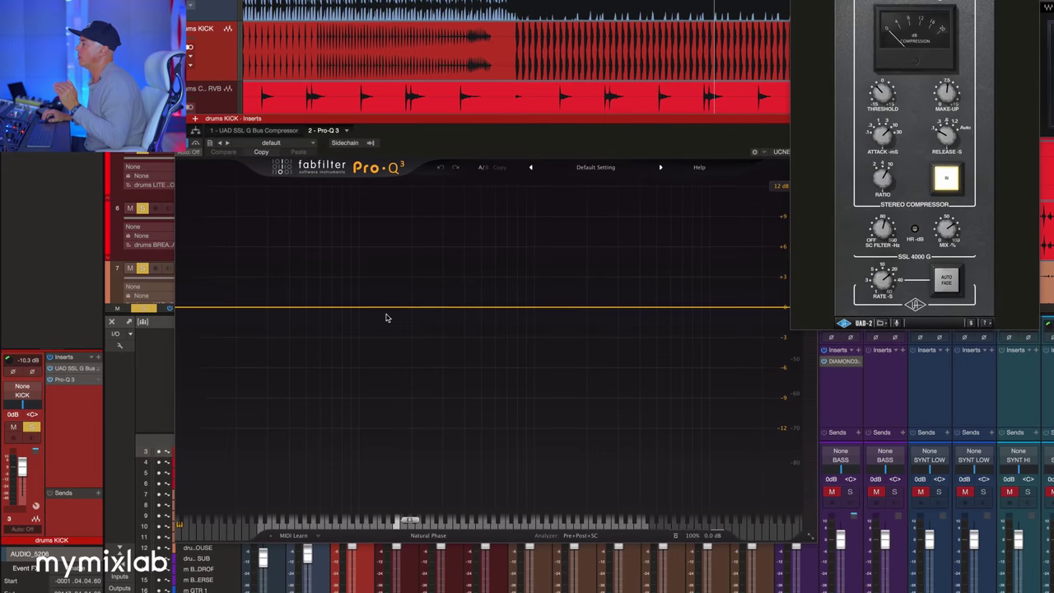
Add a bell band with about 5.6 dB boost near 620 Hz to the kick's EQ and switch processing to Linear Phase.
{"action": "left_click_drag", "start_coordinate": [409, 306], "coordinate": [466, 246]}
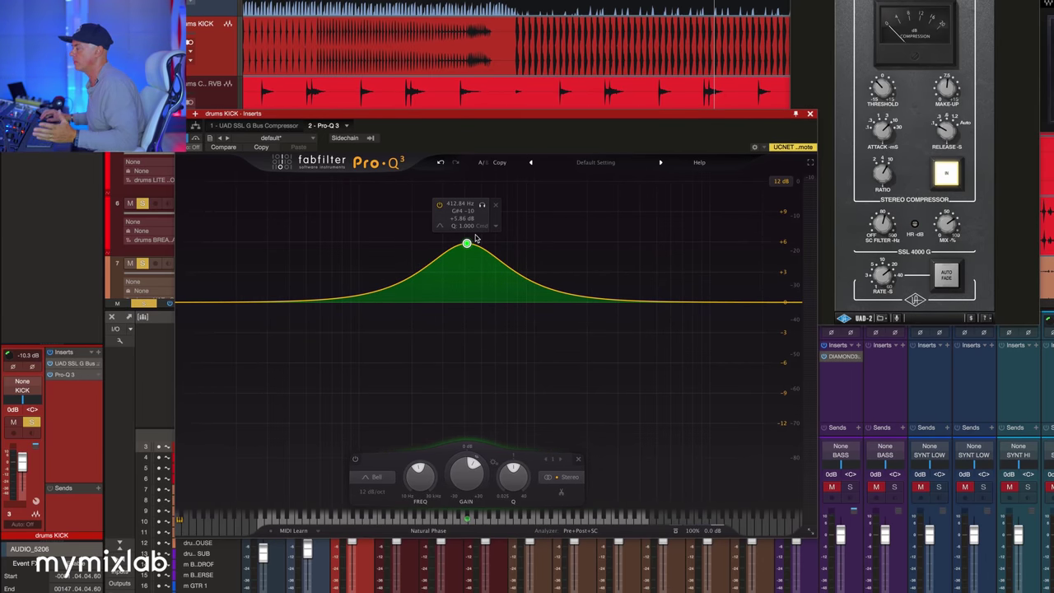
{"action": "left_click_drag", "start_coordinate": [466, 243], "coordinate": [497, 245]}
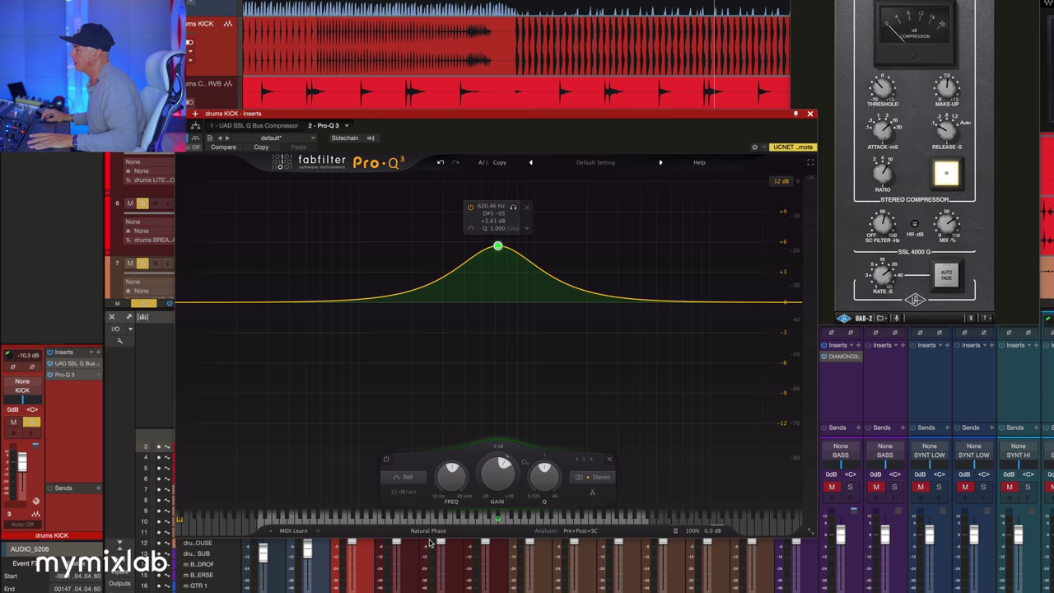
{"action": "left_click", "coordinate": [428, 530]}
{"action": "left_click", "coordinate": [425, 563]}
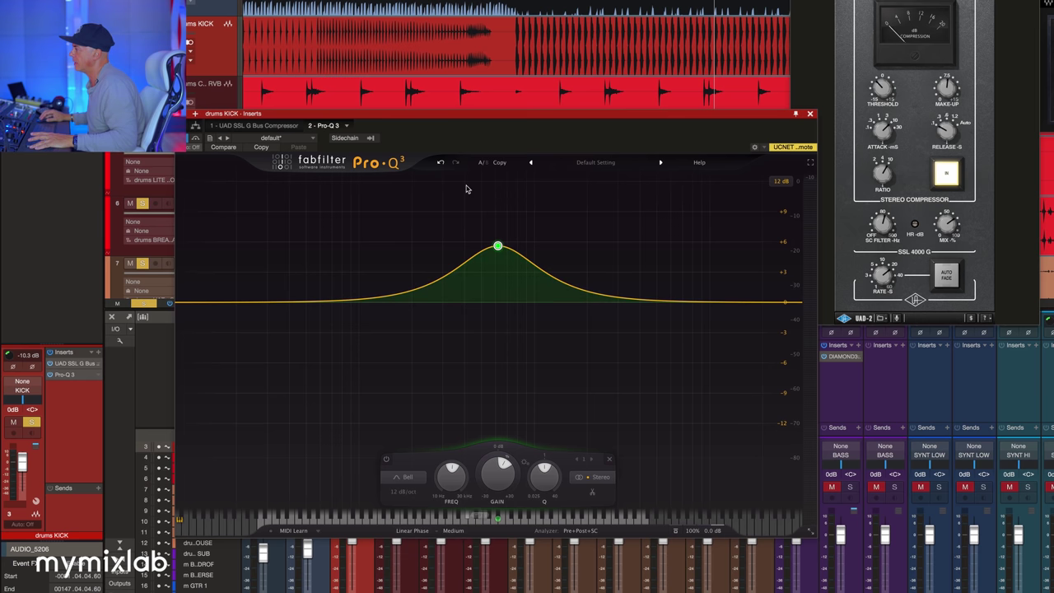
Make the first band a dynamic cut at 220 Hz with about 0 dB gain, and add a second bell boost around 1.2 kHz.
{"action": "left_click_drag", "start_coordinate": [503, 244], "coordinate": [418, 303]}
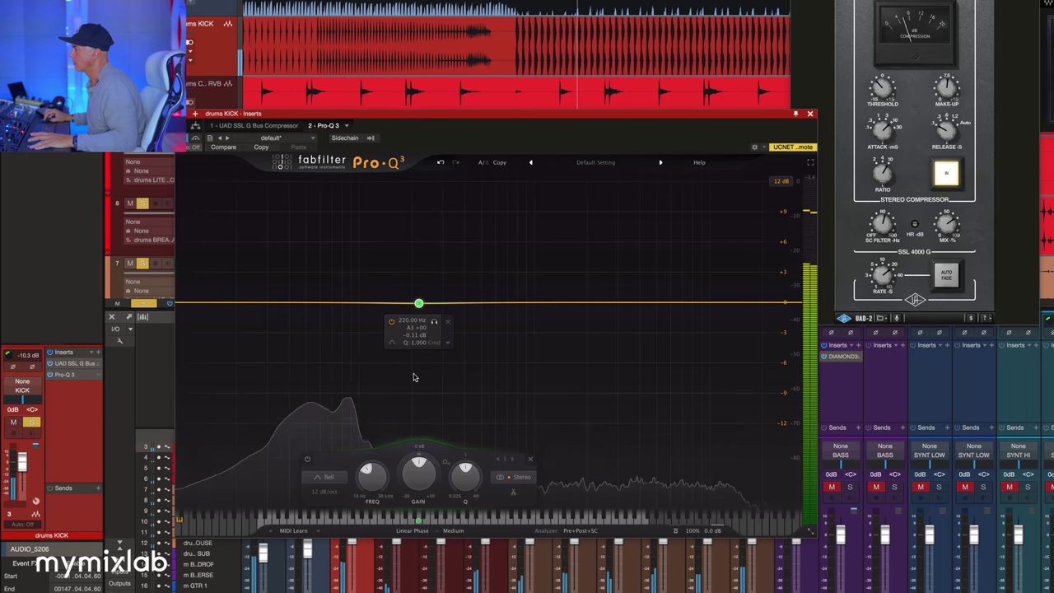
{"action": "left_click_drag", "start_coordinate": [402, 476], "coordinate": [401, 479]}
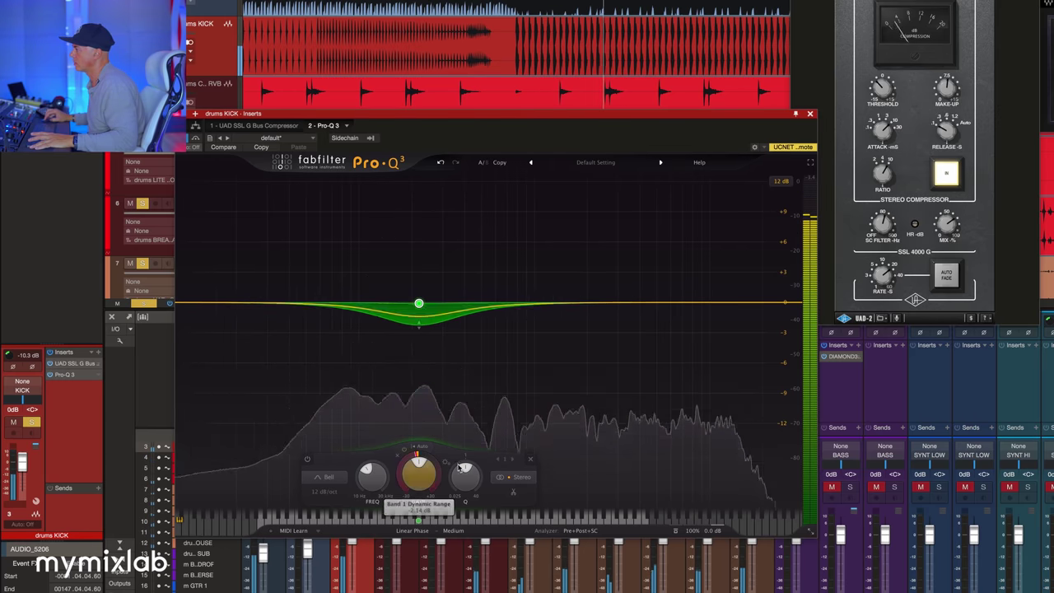
{"action": "left_click_drag", "start_coordinate": [536, 303], "coordinate": [547, 260]}
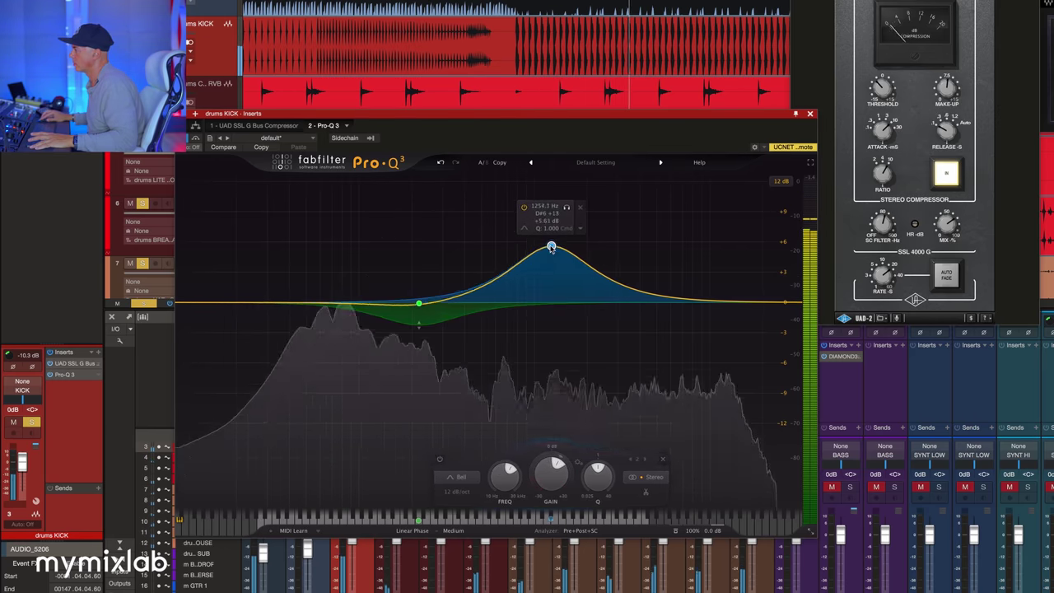
Add a high cut, a low cut and a 2.45 dB low shelf at about 28.5 Hz, and compare the EQ bypassed and active.
{"action": "left_click_drag", "start_coordinate": [786, 301], "coordinate": [704, 301]}
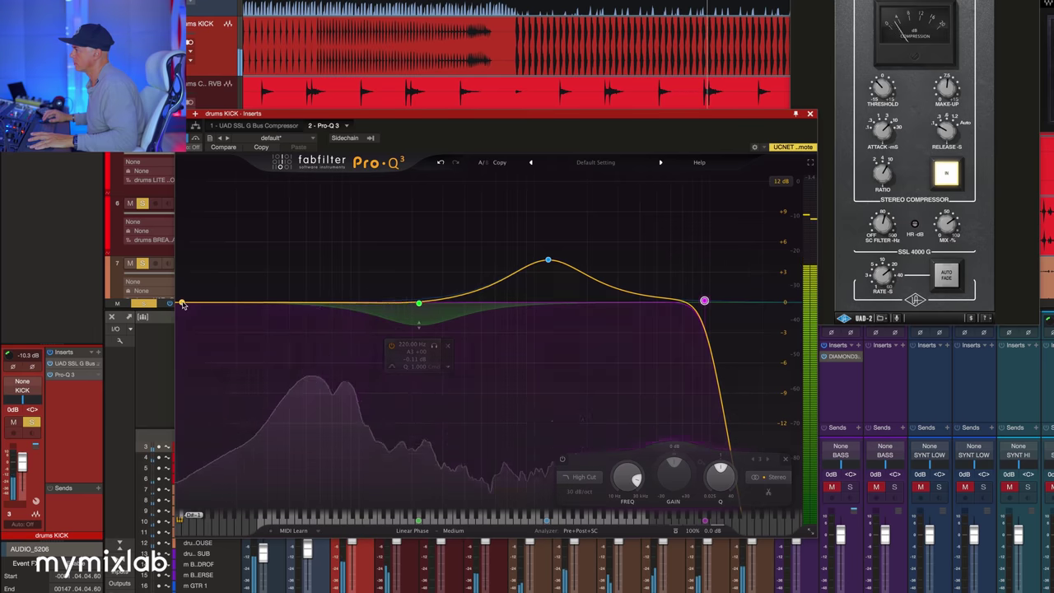
{"action": "left_click", "coordinate": [183, 303]}
{"action": "left_click_drag", "start_coordinate": [185, 302], "coordinate": [262, 282]}
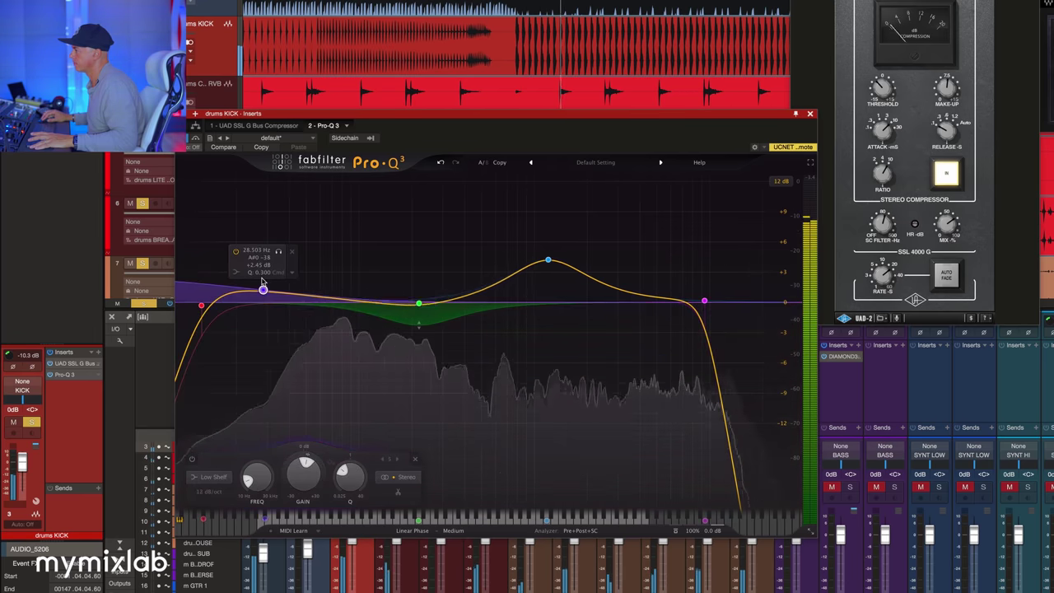
{"action": "left_click", "coordinate": [196, 140]}
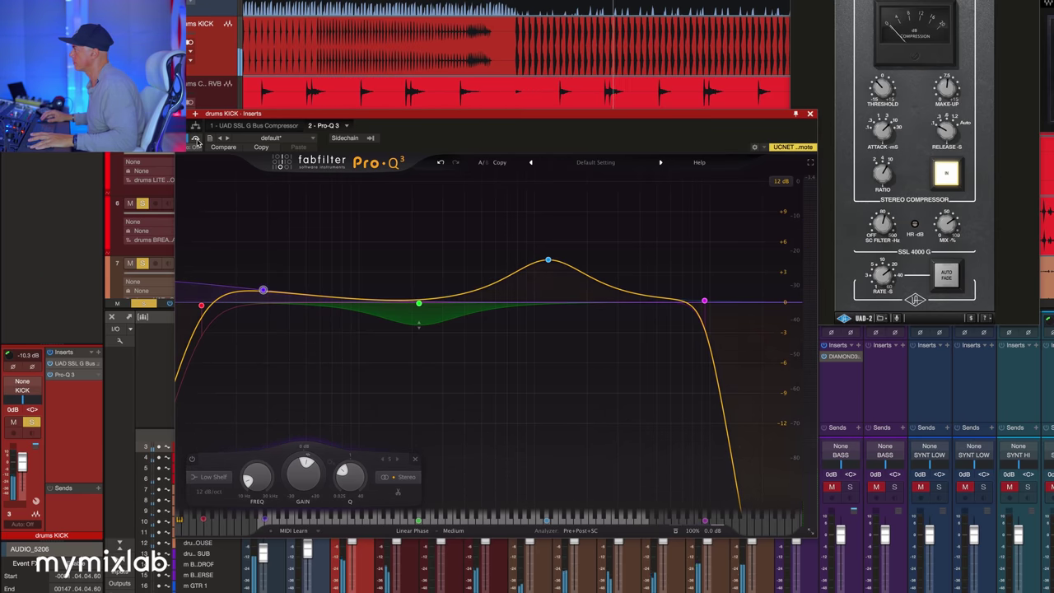
{"action": "left_click", "coordinate": [196, 140]}
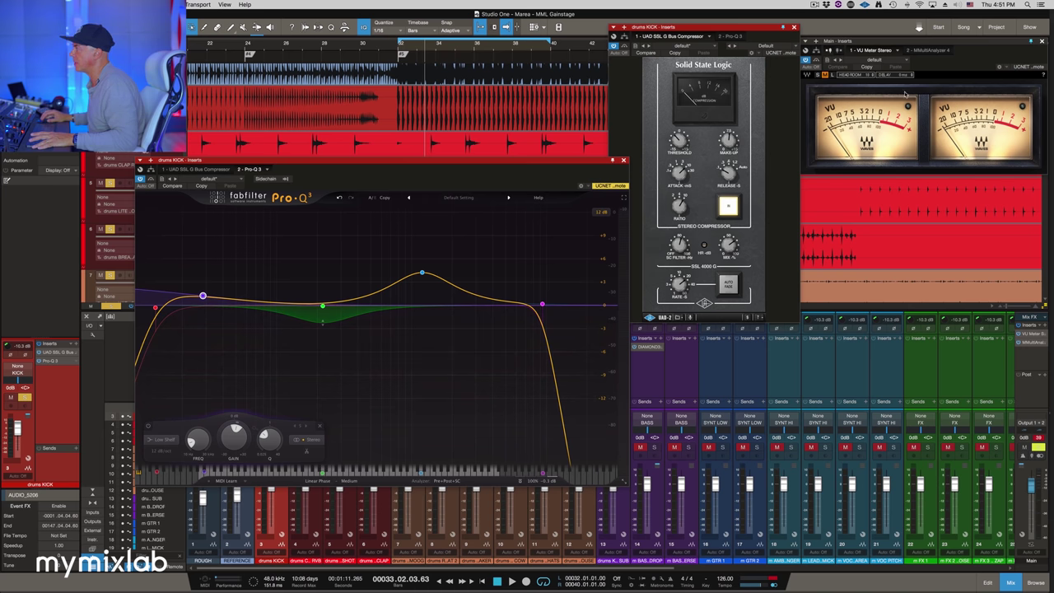
Clear all solos and place the compressor and Pro-Q 3 windows side by side below the VU meter and upper tracks.
{"action": "left_click_drag", "start_coordinate": [573, 162], "coordinate": [996, 185]}
{"action": "left_click_drag", "start_coordinate": [771, 28], "coordinate": [522, 57]}
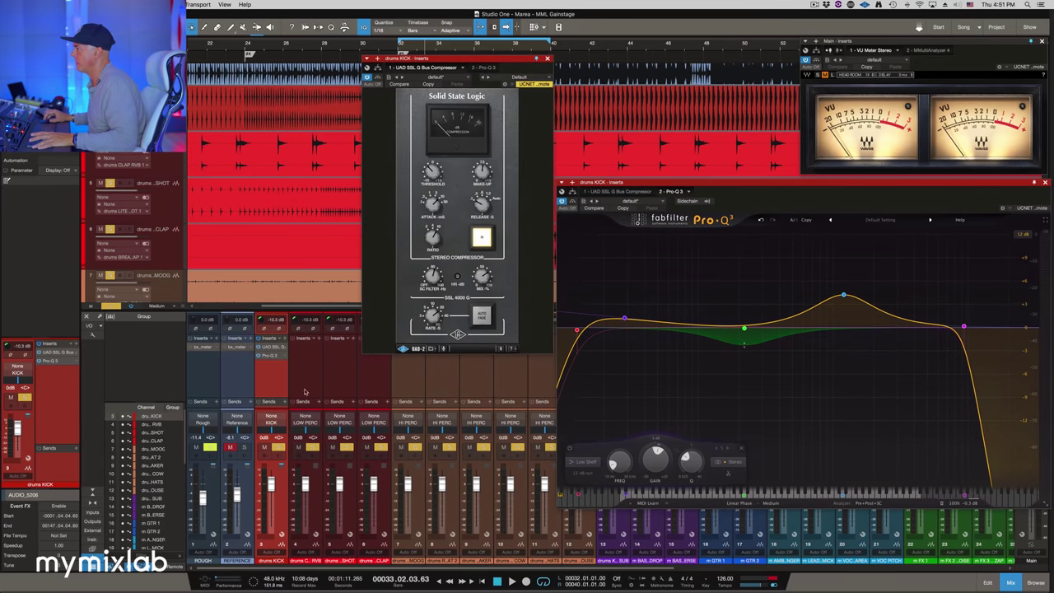
{"action": "scroll", "coordinate": [384, 435], "scroll_direction": "right", "scroll_amount": 3}
{"action": "left_click", "coordinate": [111, 307]}
{"action": "scroll", "coordinate": [286, 215], "scroll_direction": "left", "scroll_amount": 2}
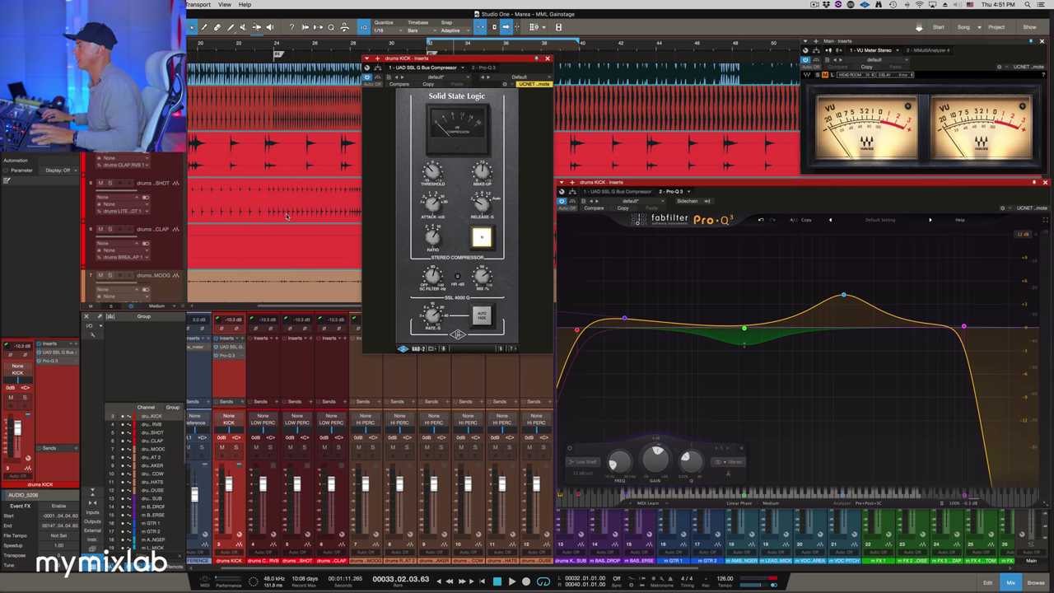
{"action": "scroll", "coordinate": [287, 216], "scroll_direction": "right", "scroll_amount": 2}
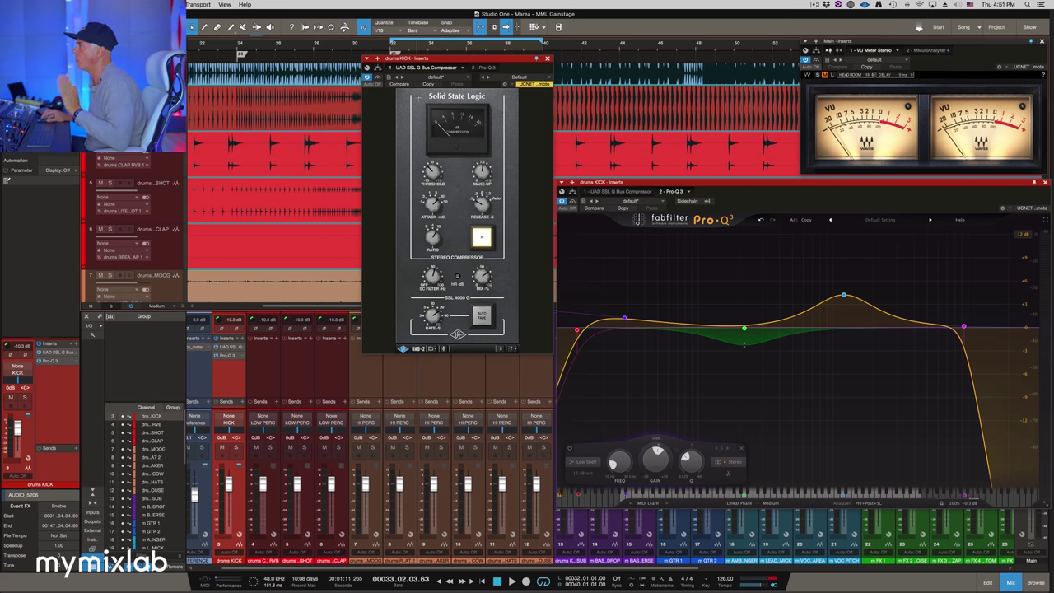
{"action": "left_click_drag", "start_coordinate": [462, 59], "coordinate": [463, 187]}
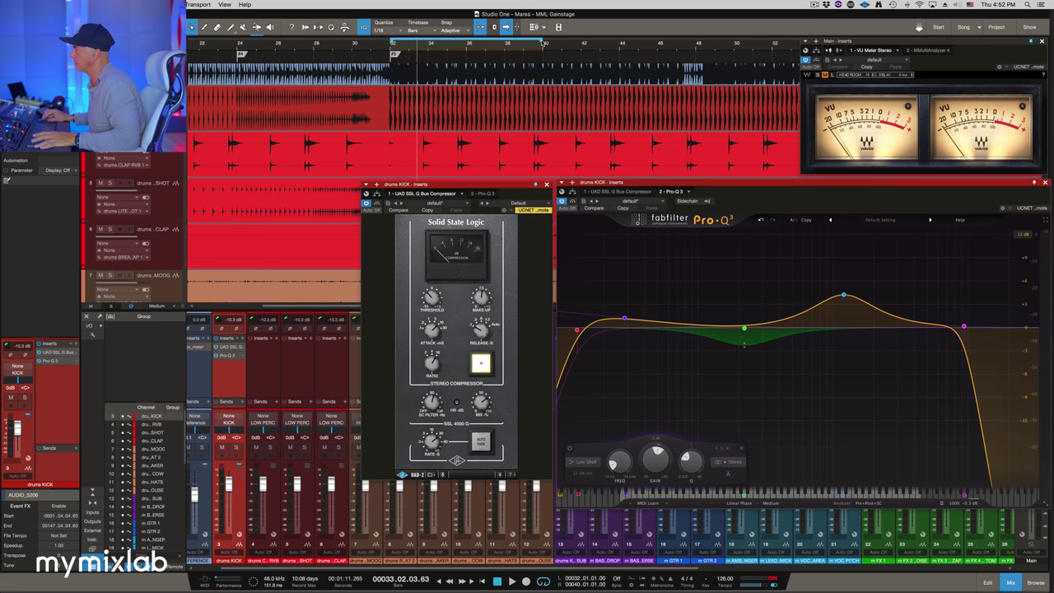
Extend the loop range to bars 32 to 50 and play the full mix.
{"action": "left_click_drag", "start_coordinate": [544, 43], "coordinate": [662, 43]}
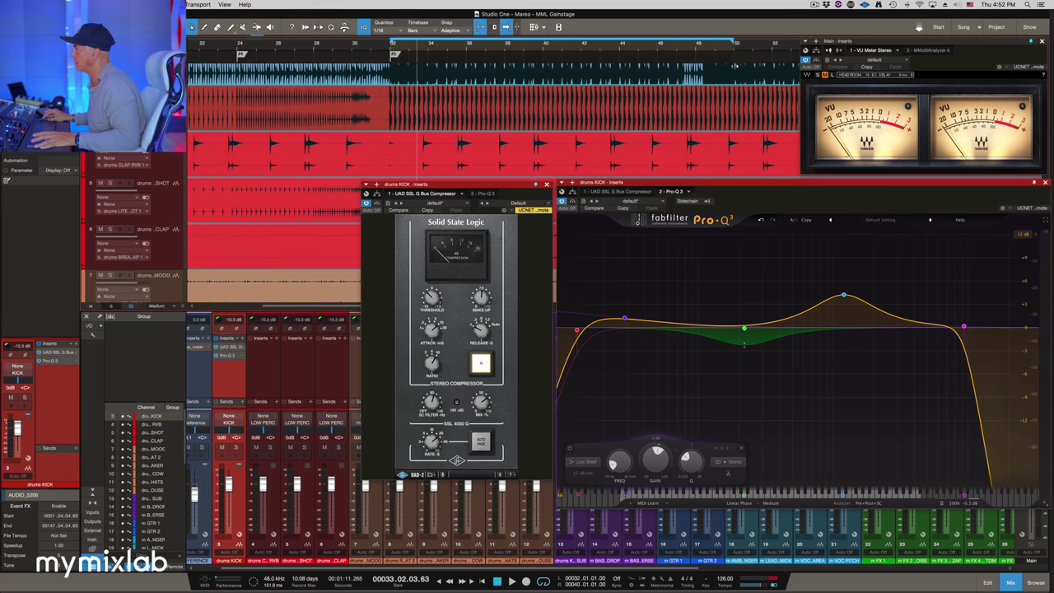
{"action": "left_click", "coordinate": [386, 47]}
{"action": "key", "text": "space"}
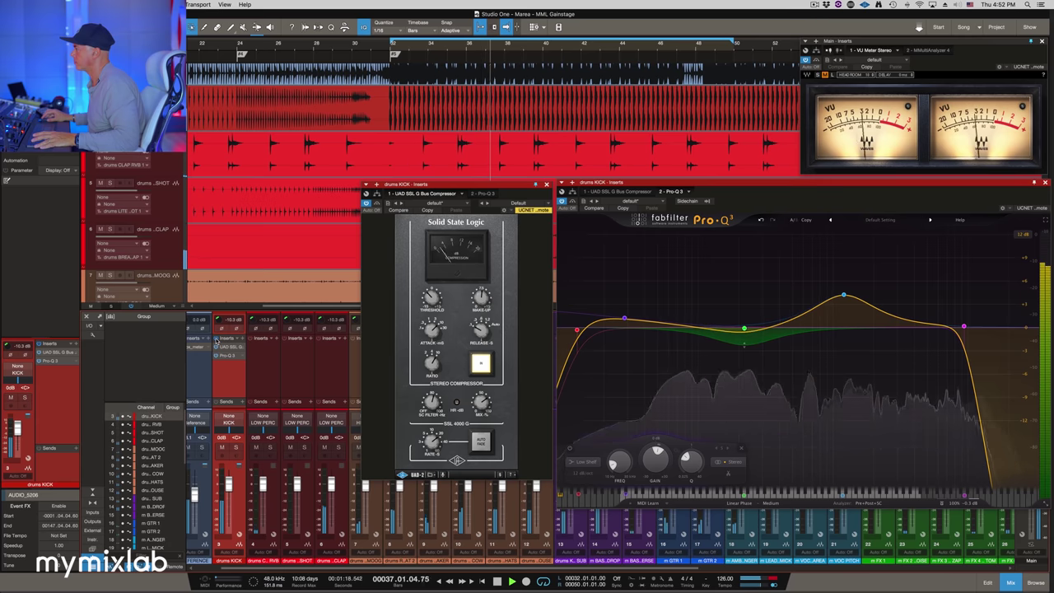
Raise the kick EQ's low cut to about 48 Hz, adjust the Pro-Q 3 output level, and stop playback.
{"action": "mouse_move", "coordinate": [624, 318]}
{"action": "left_click_drag", "start_coordinate": [577, 330], "coordinate": [656, 323]}
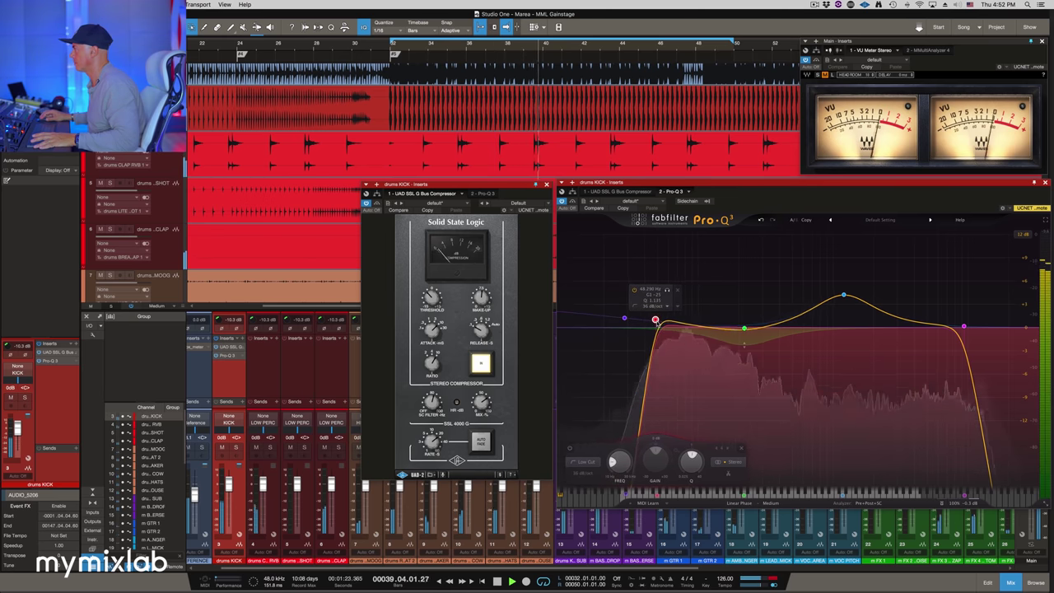
{"action": "mouse_move", "coordinate": [969, 505]}
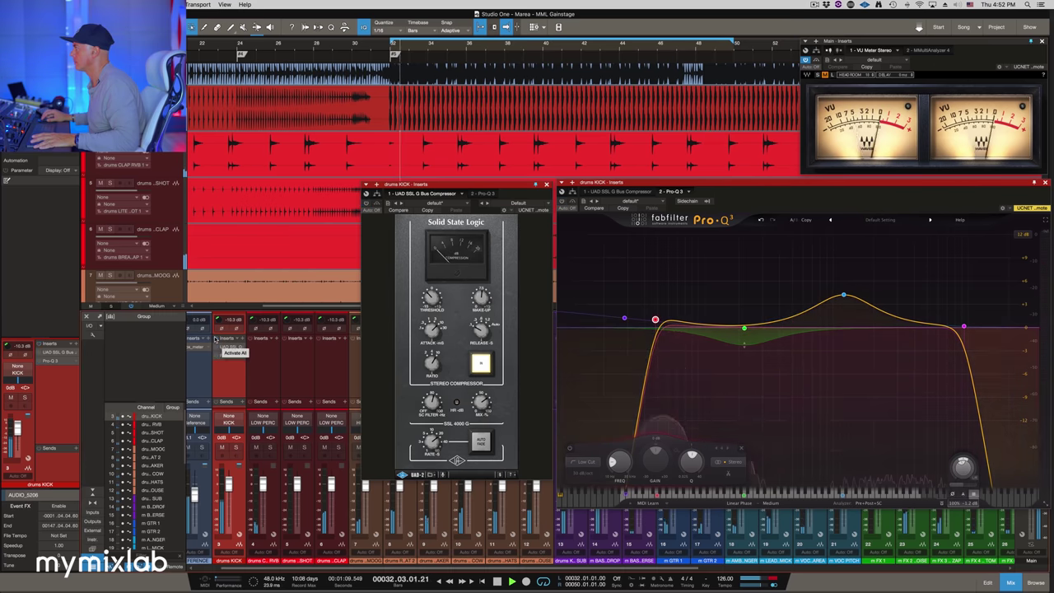
{"action": "key", "text": "space"}
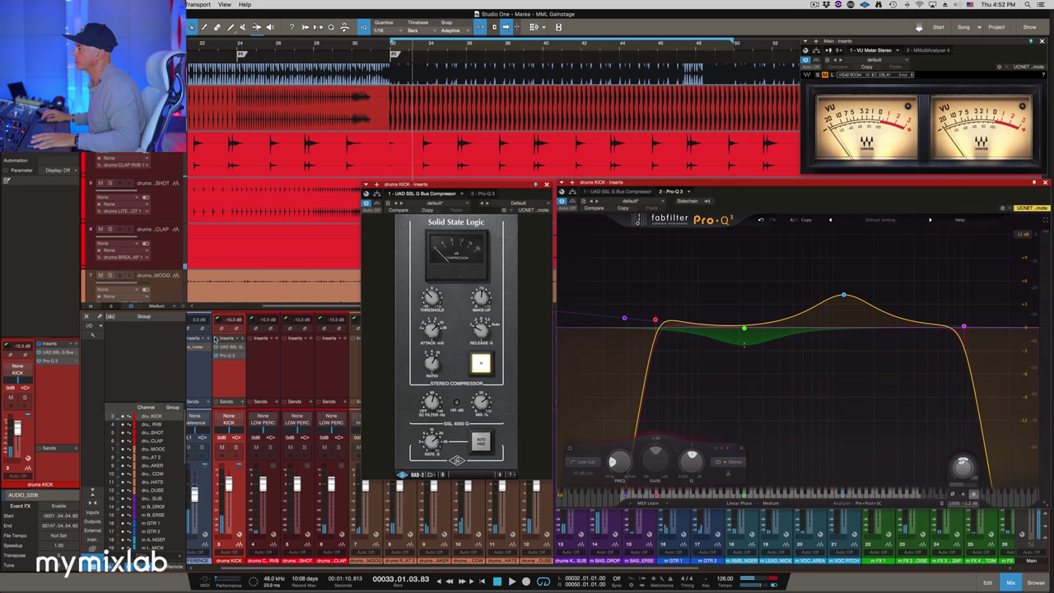
Solo the kick and low percussion channels, audition the loop, and close both kick plugin windows.
{"action": "left_click", "coordinate": [237, 447]}
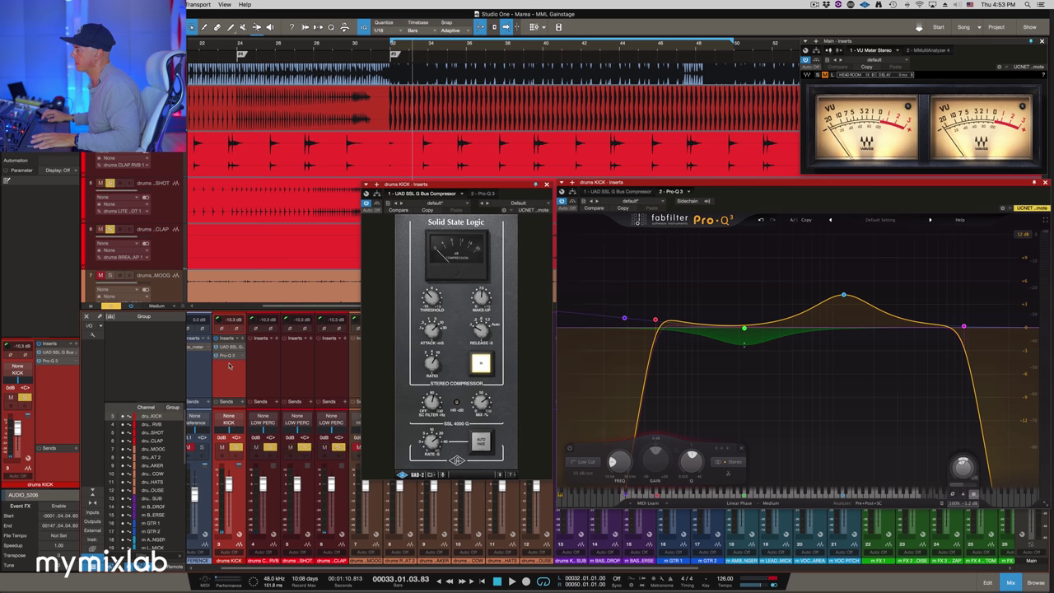
{"action": "key", "text": "space"}
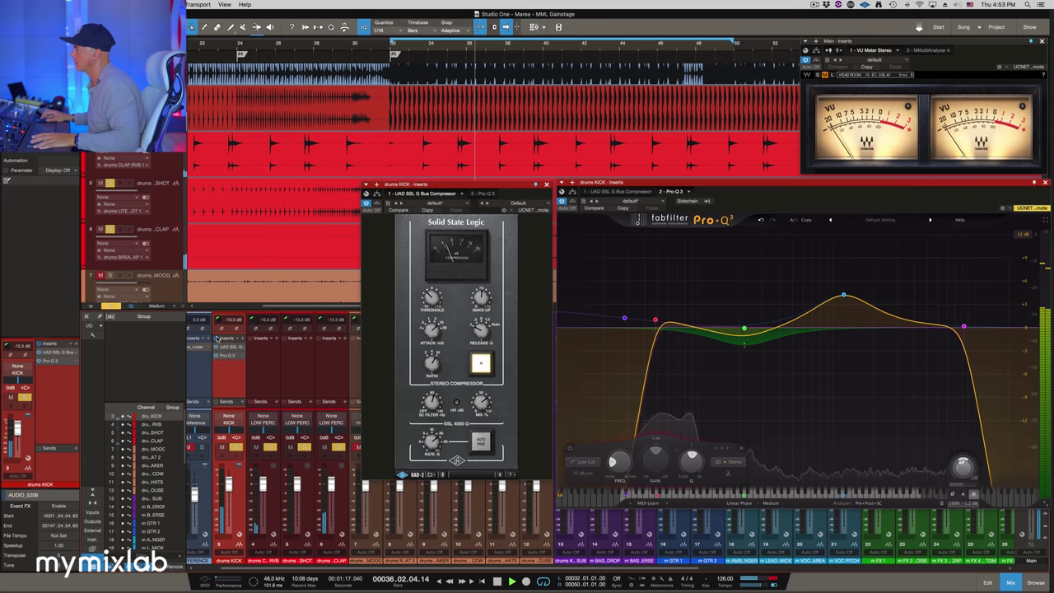
{"action": "key", "text": "space"}
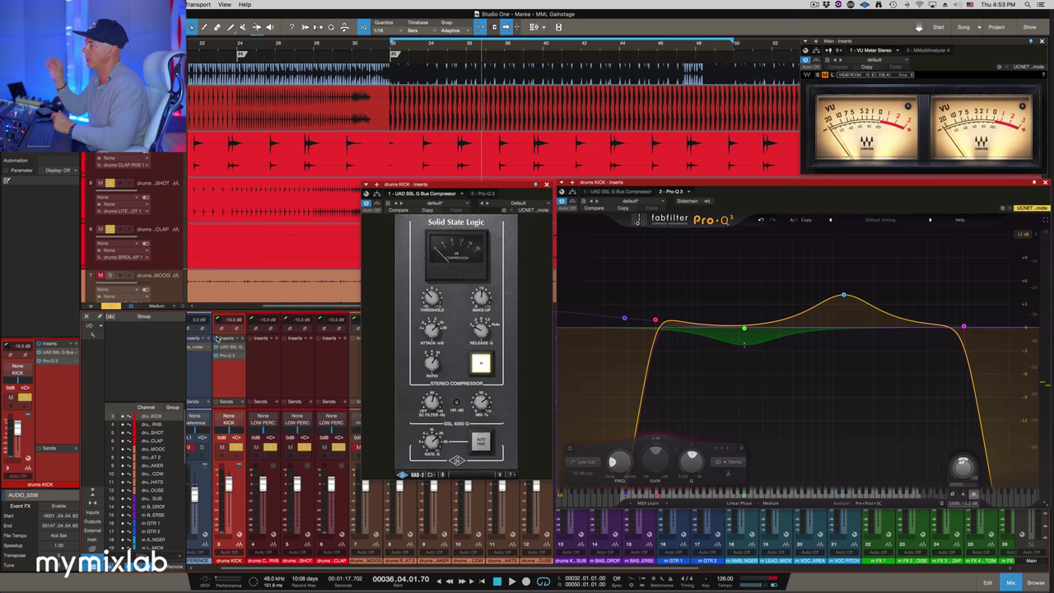
{"action": "left_click", "coordinate": [1045, 182]}
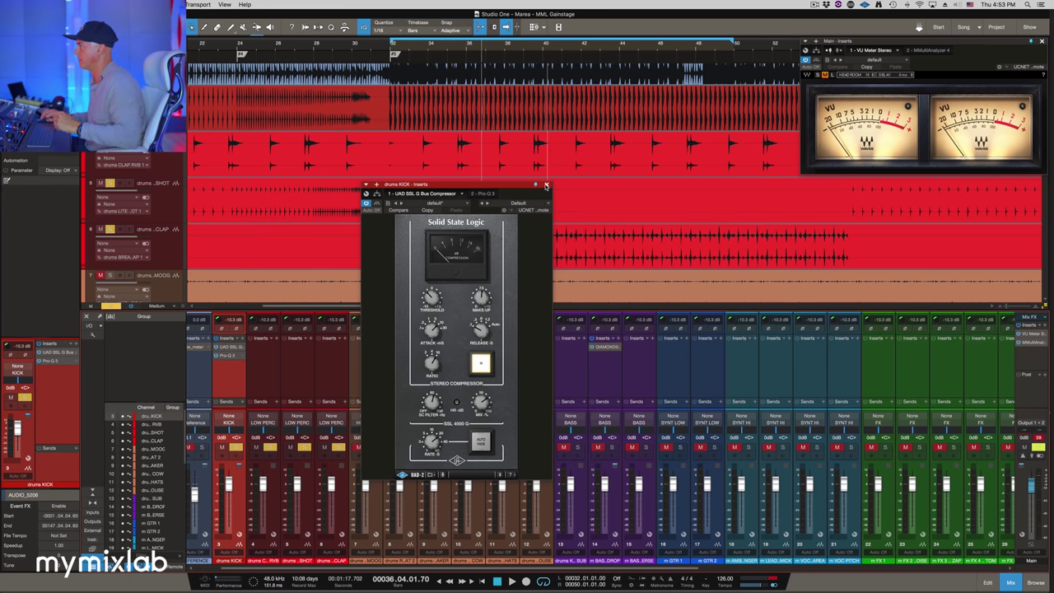
{"action": "left_click", "coordinate": [546, 184]}
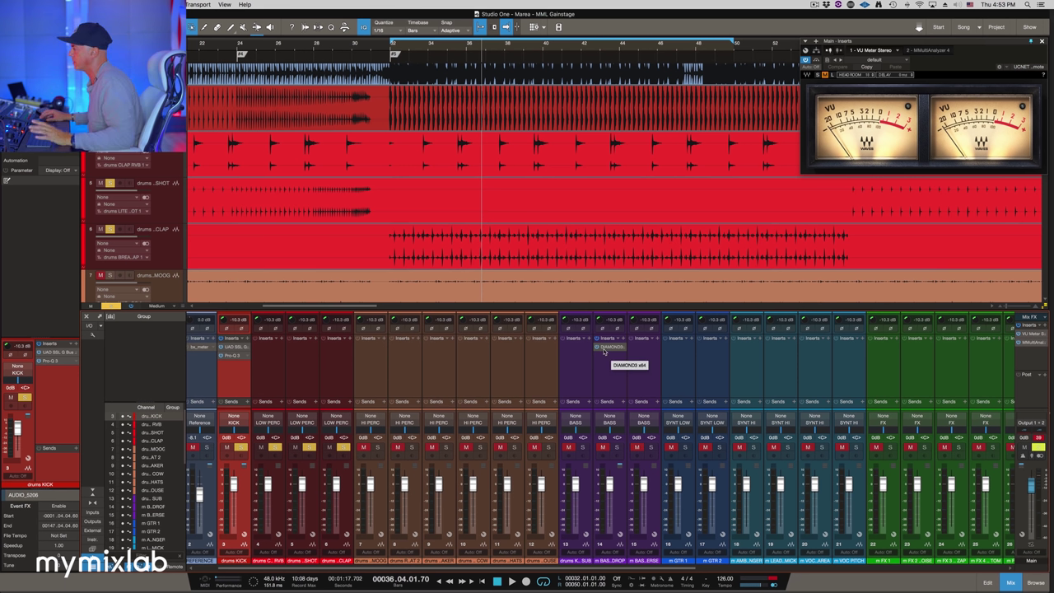
Add the BASS DROP channel to the solo, open its DIAMOND3 EQ, and move the EQ window clear of the VU meter.
{"action": "left_click", "coordinate": [616, 447]}
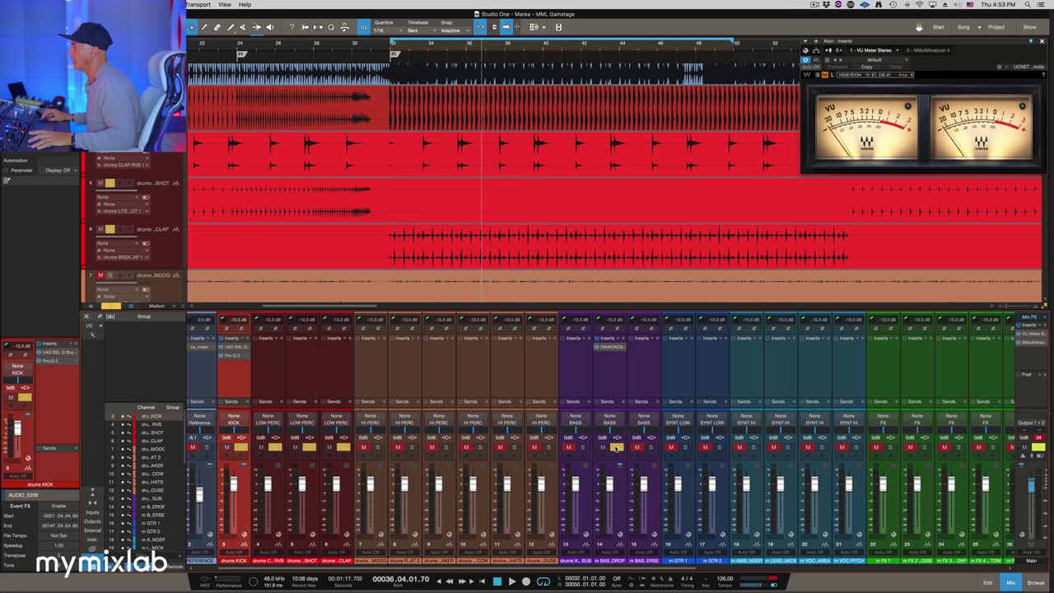
{"action": "left_click", "coordinate": [609, 347]}
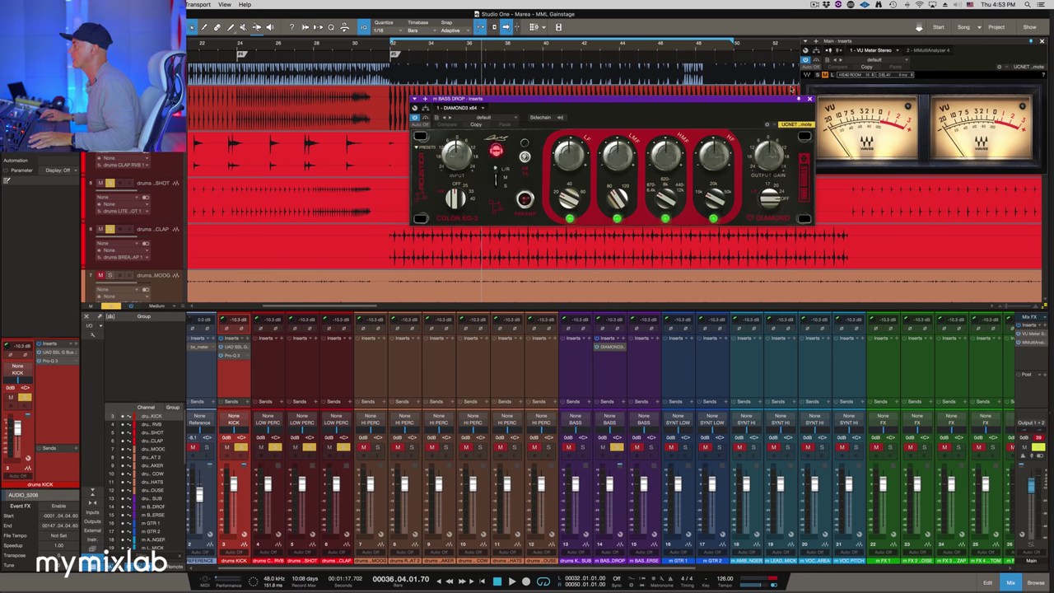
{"action": "left_click_drag", "start_coordinate": [785, 104], "coordinate": [713, 160]}
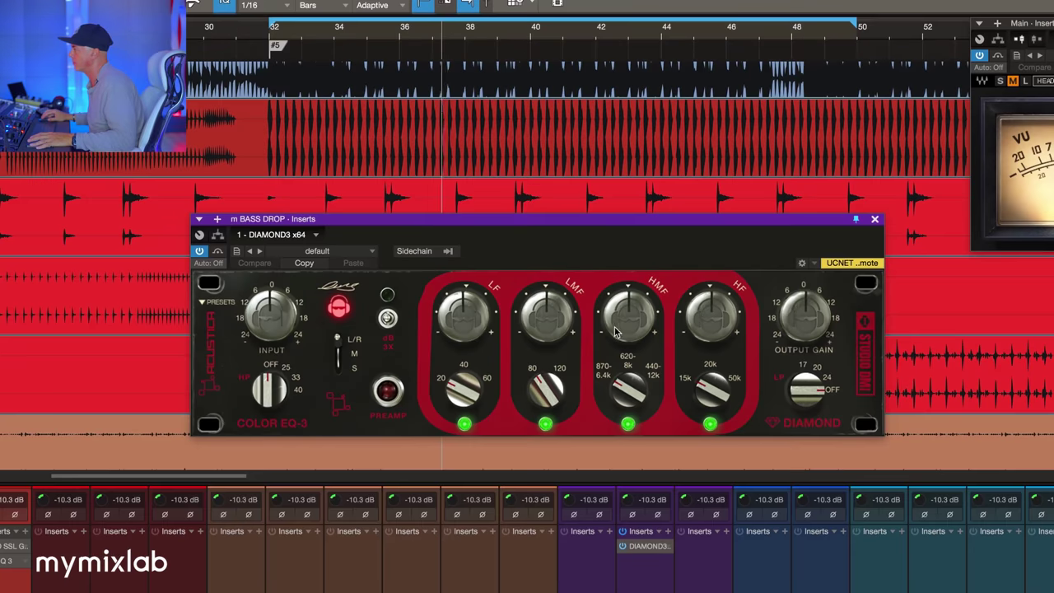
Boost the HMF and LMF bands of the BASS DROP's DIAMOND3 EQ and lower its output gain slightly to compensate.
{"action": "left_click_drag", "start_coordinate": [592, 221], "coordinate": [595, 205]}
{"action": "left_click_drag", "start_coordinate": [624, 307], "coordinate": [623, 266]}
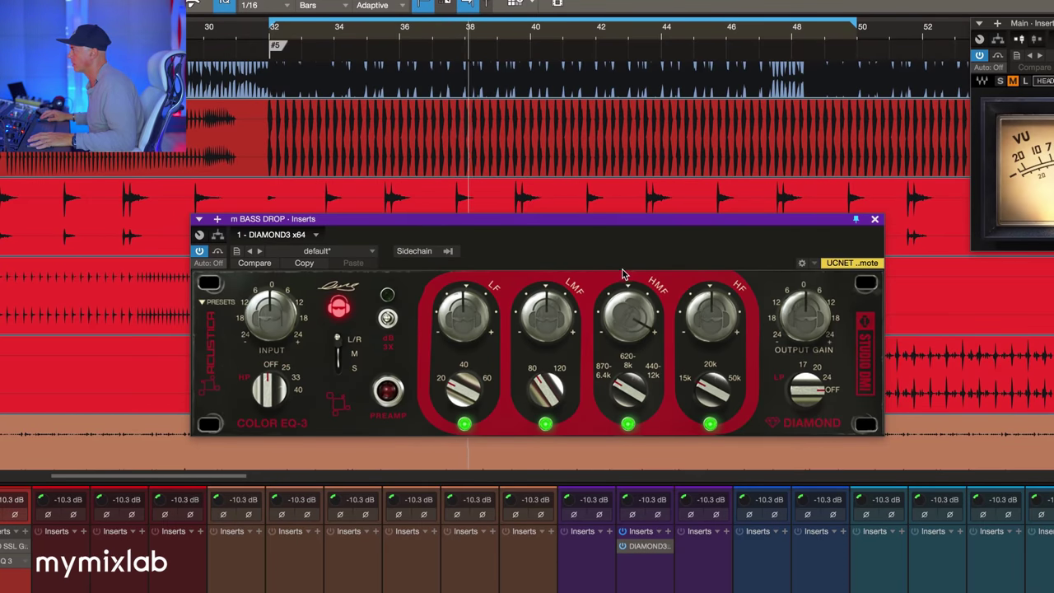
{"action": "left_click_drag", "start_coordinate": [528, 307], "coordinate": [552, 263]}
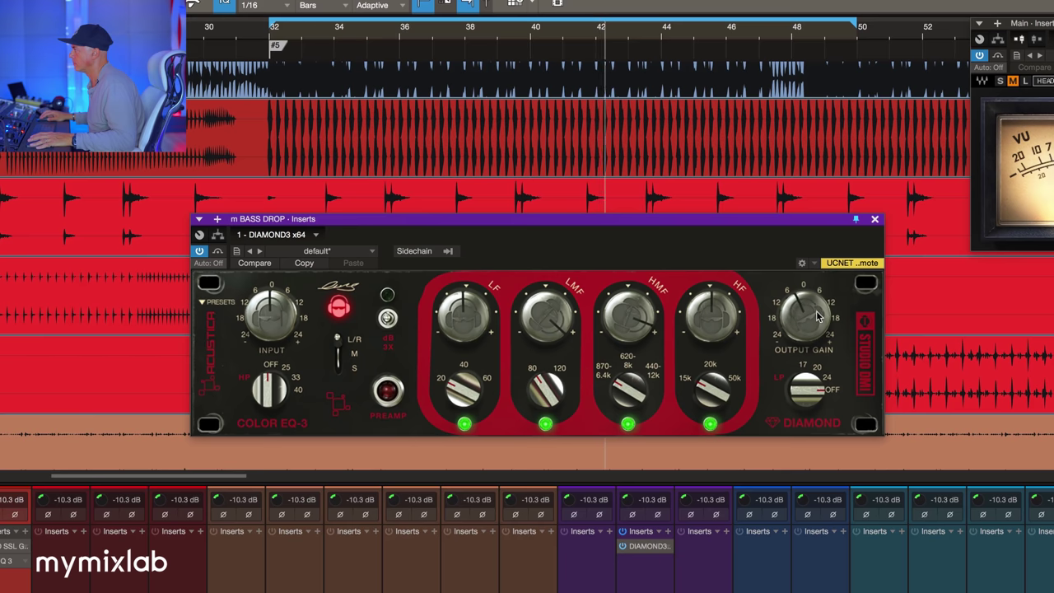
Compare the BASS DROP's DIAMOND3 EQ bypassed and active during playback.
{"action": "left_click", "coordinate": [219, 252]}
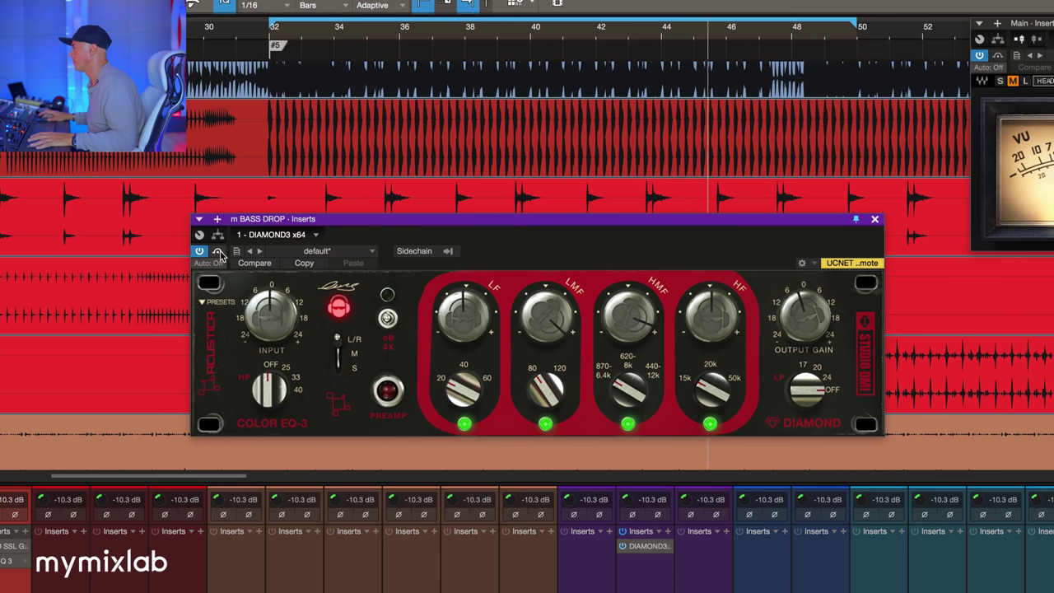
{"action": "left_click", "coordinate": [218, 252]}
{"action": "left_click", "coordinate": [218, 252]}
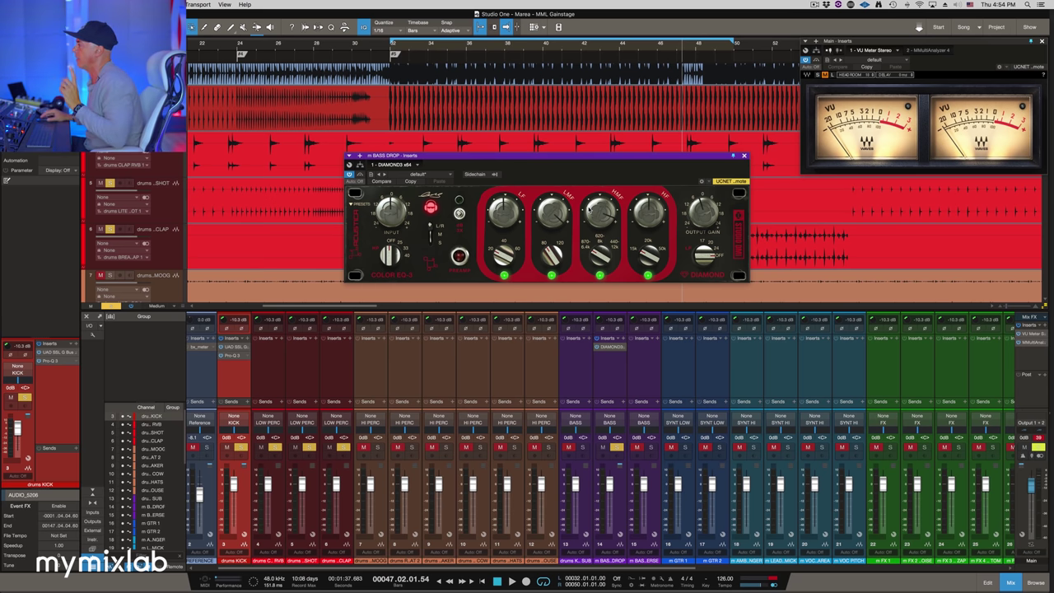
Clear all solos and play the full mix, comparing all kick inserts bypassed and active.
{"action": "left_click", "coordinate": [110, 305]}
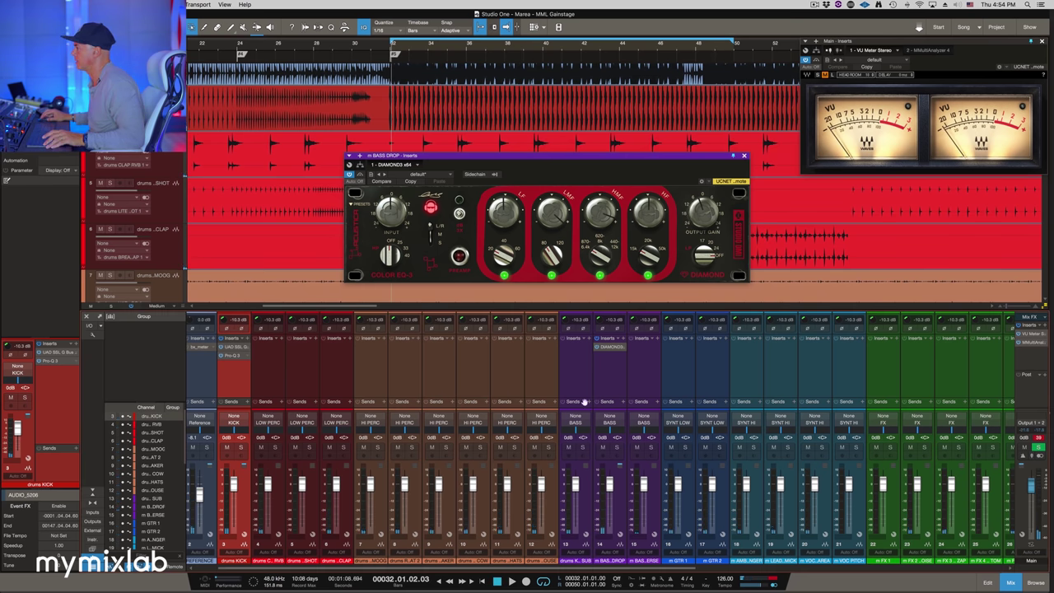
{"action": "left_click", "coordinate": [621, 387]}
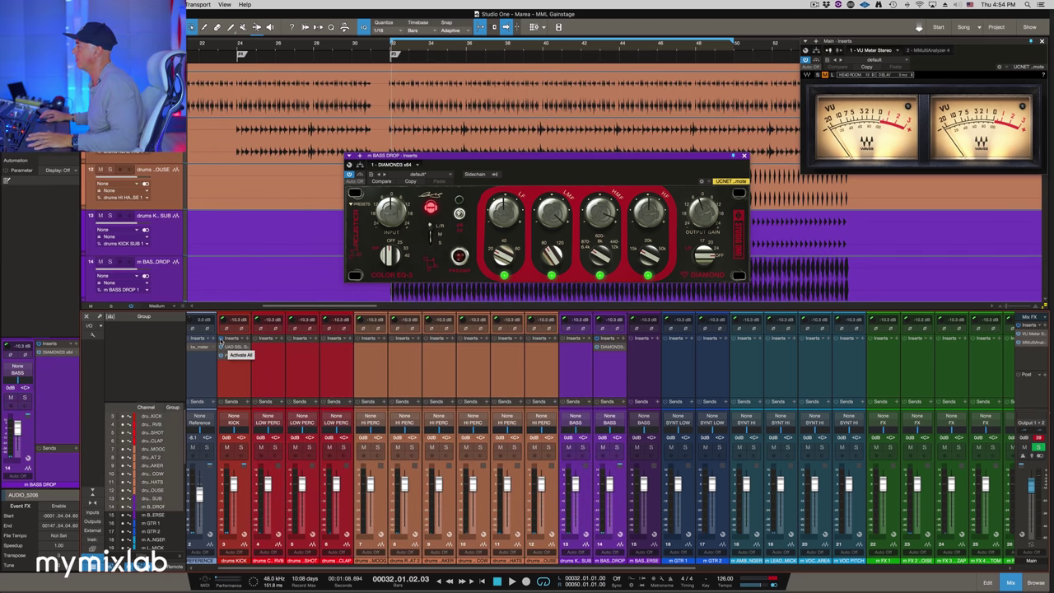
{"action": "key", "text": "space"}
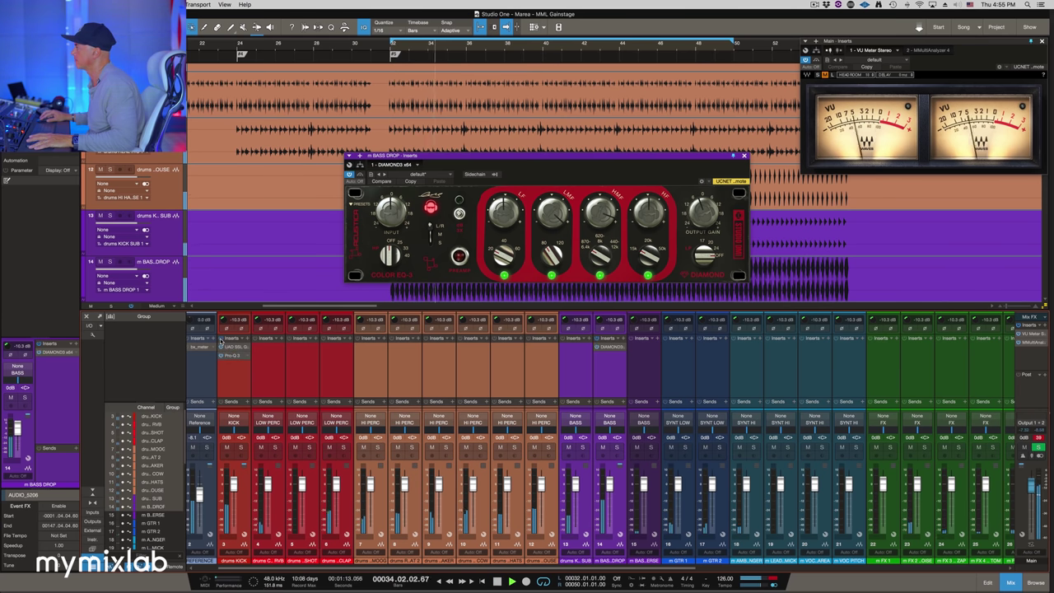
{"action": "left_click", "coordinate": [221, 340]}
{"action": "left_click", "coordinate": [221, 340]}
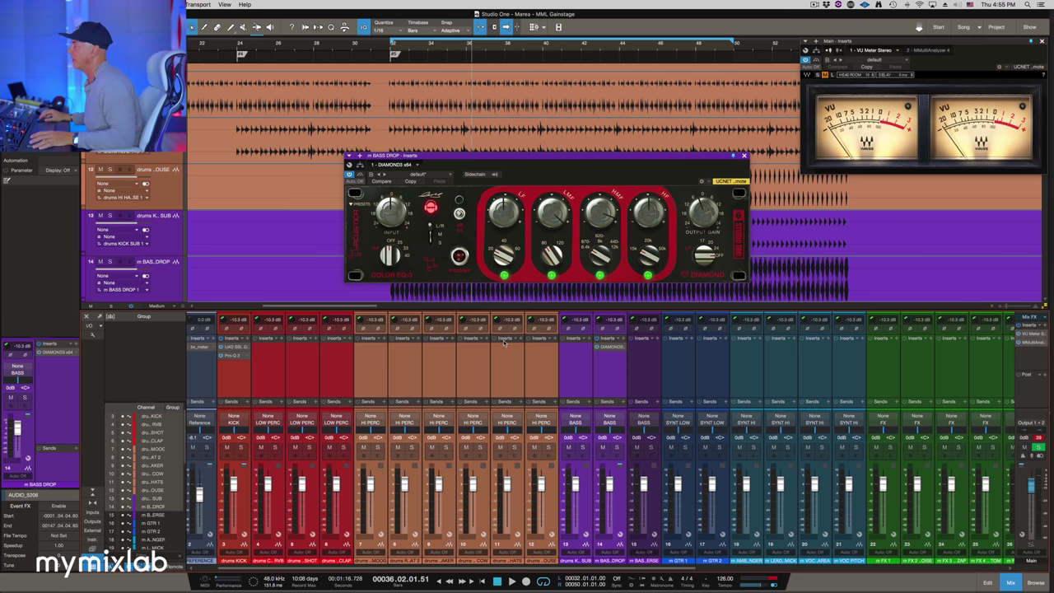
Select every channel from drums KICK to ACCAP FX DANCING and reset their input gains to 0 dB.
{"action": "left_click", "coordinate": [649, 373]}
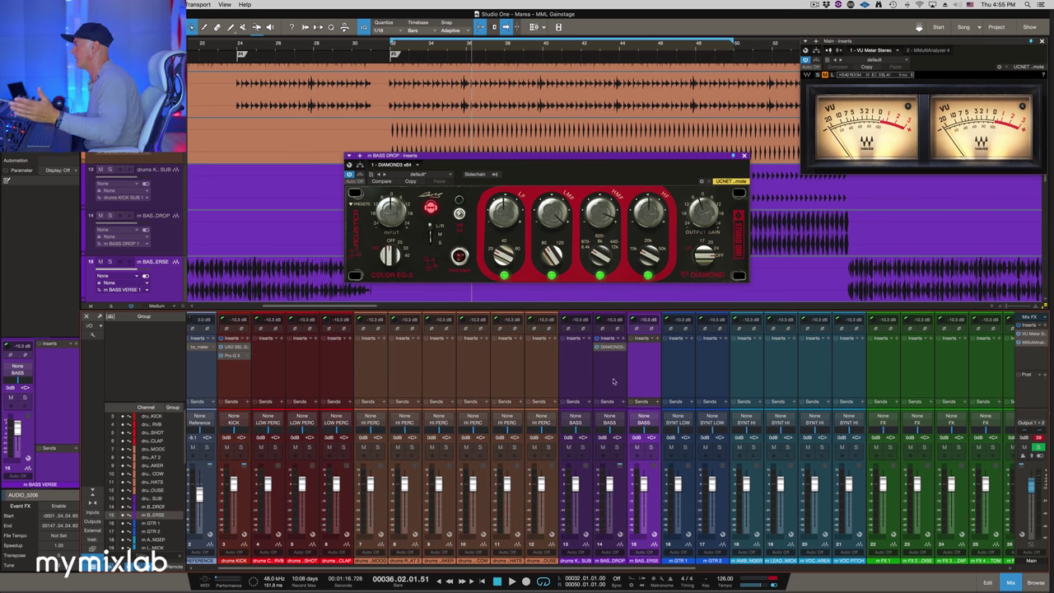
{"action": "left_click", "coordinate": [612, 381]}
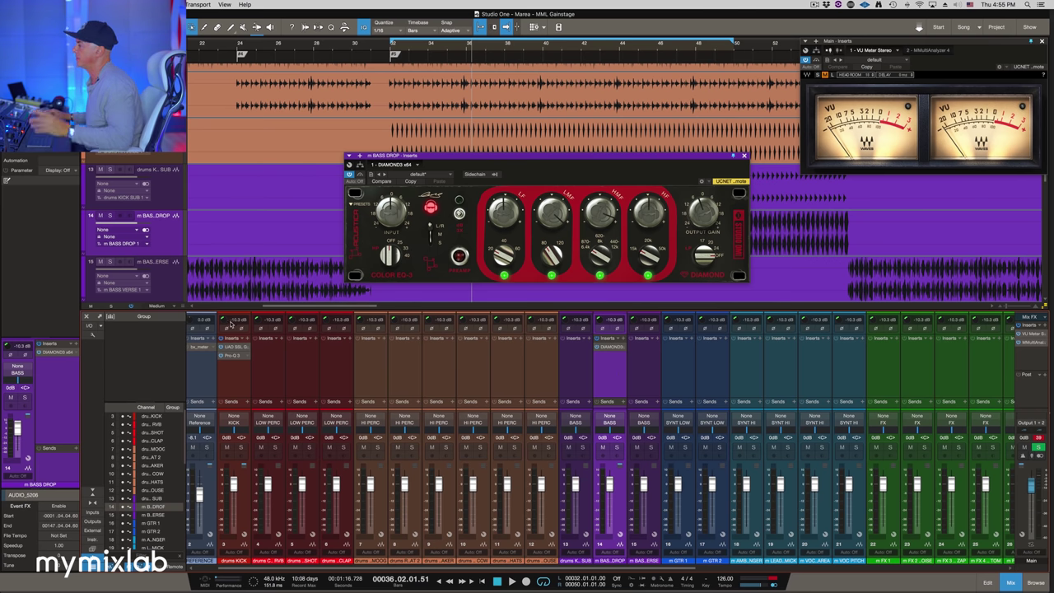
{"action": "left_click", "coordinate": [232, 375]}
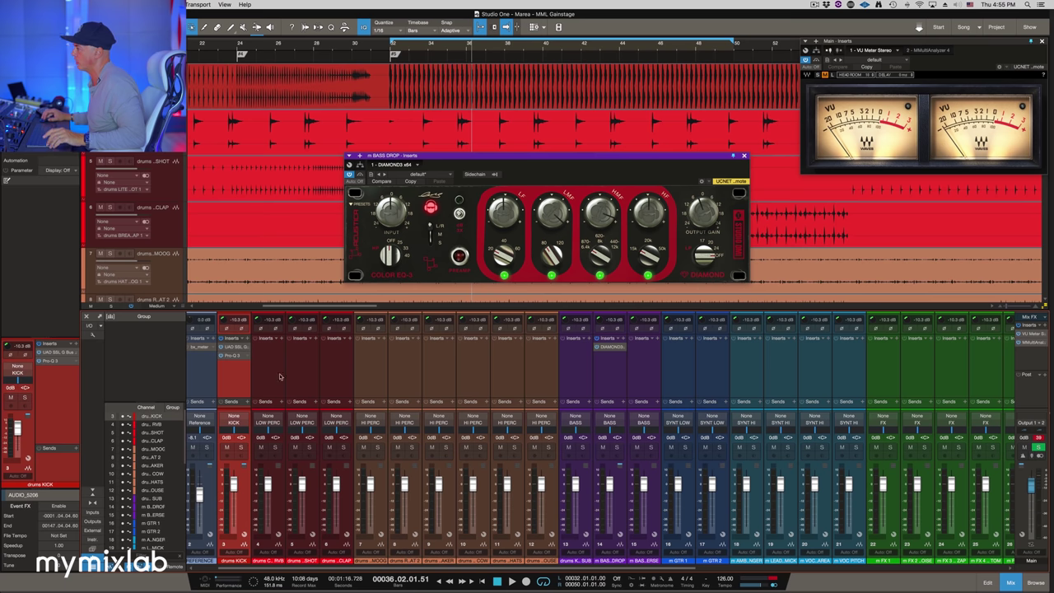
{"action": "scroll", "coordinate": [593, 377], "scroll_direction": "right", "scroll_amount": 6}
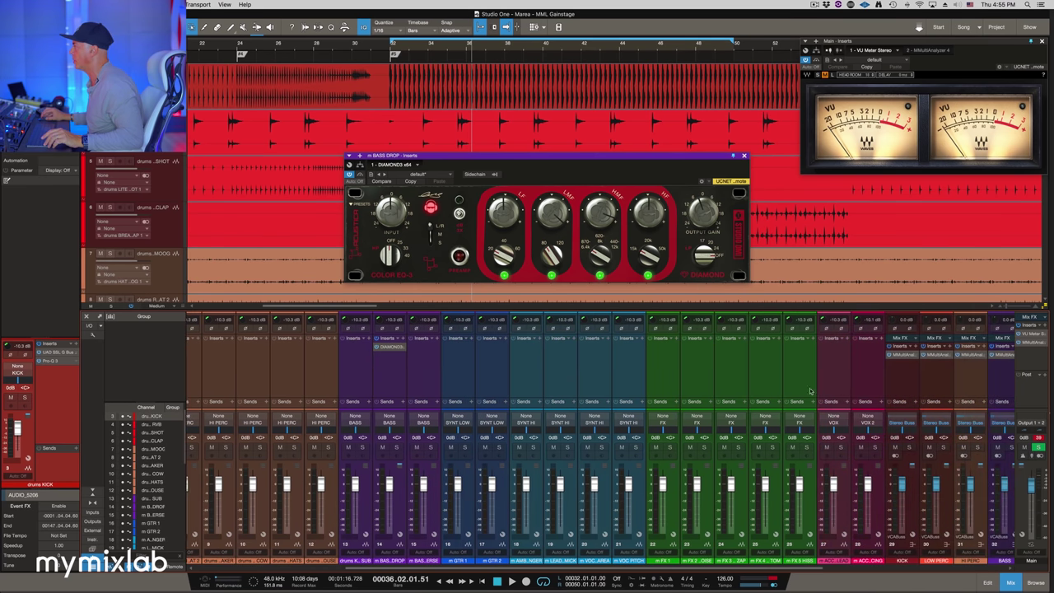
{"action": "left_click", "coordinate": [870, 379]}
{"action": "scroll", "coordinate": [253, 316], "scroll_direction": "left", "scroll_amount": 6}
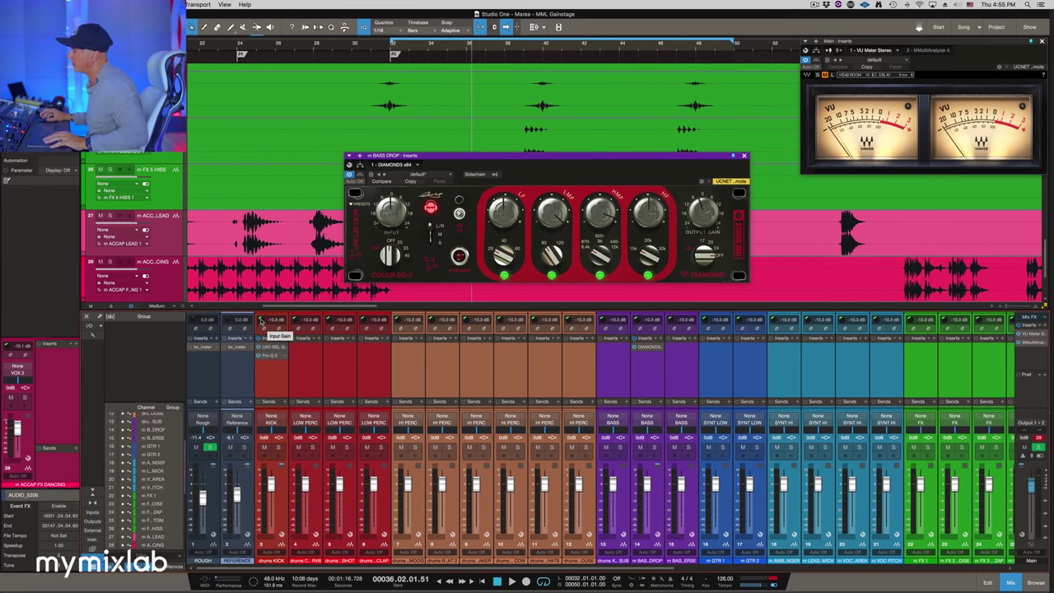
{"action": "left_click", "coordinate": [260, 320], "text": "alt"}
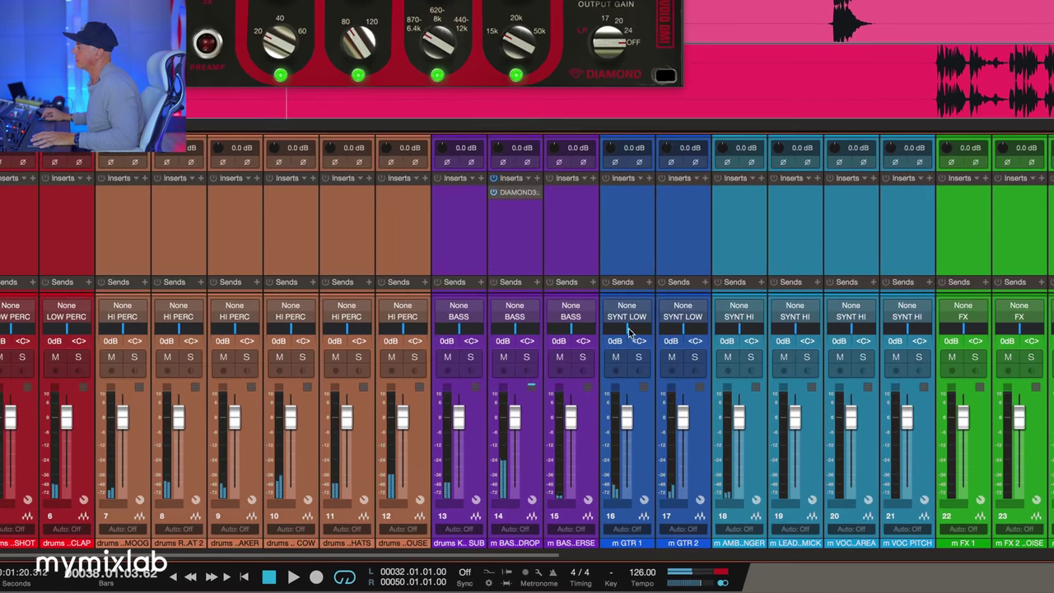
Reduce the selection to the BASS DROP channel and play the full mix without the input trim.
{"action": "left_click", "coordinate": [645, 255]}
{"action": "left_click", "coordinate": [511, 401]}
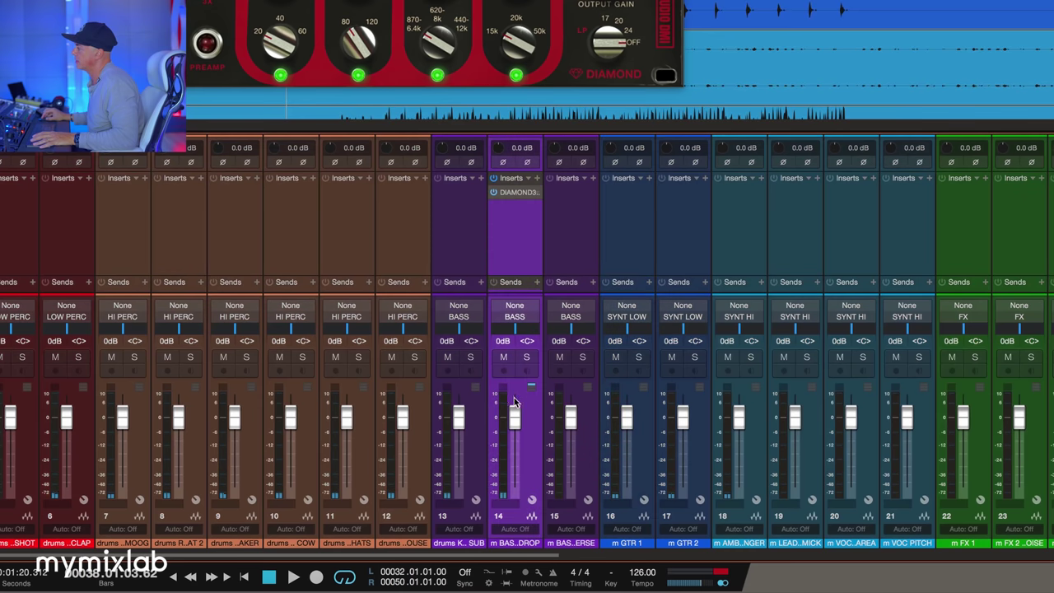
{"action": "key", "text": "space"}
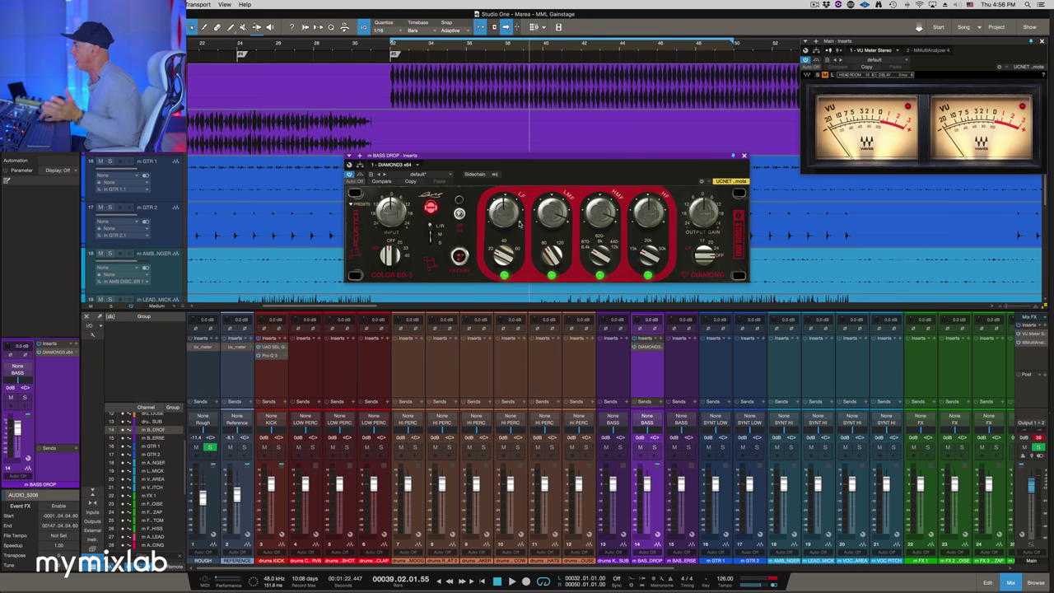
Open the kick's Pro-Q 3, move it clear of the kick and bass channels, and check their levels during playback.
{"action": "left_click", "coordinate": [272, 356]}
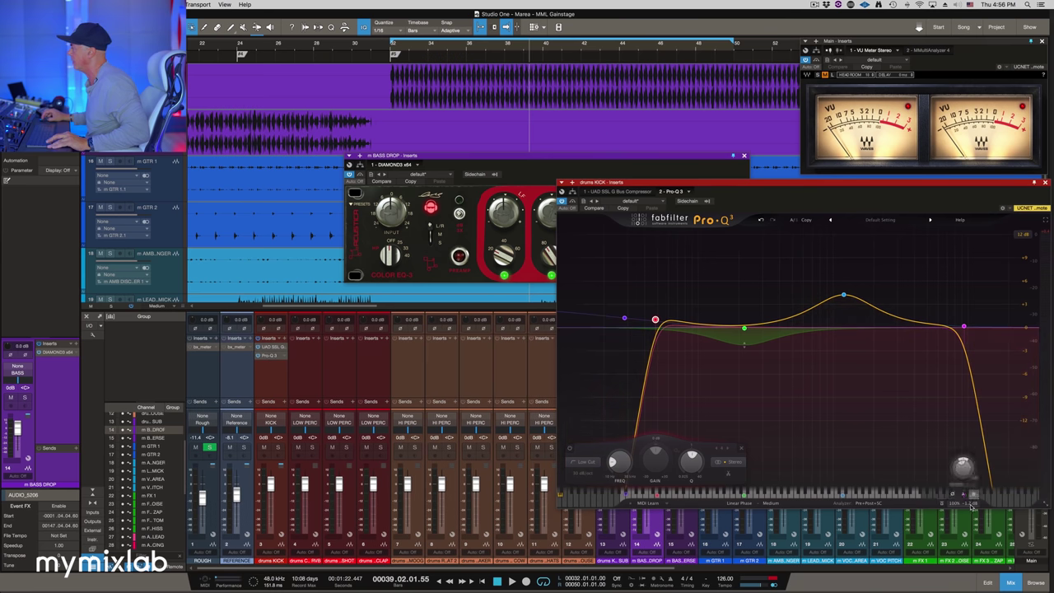
{"action": "left_click_drag", "start_coordinate": [706, 183], "coordinate": [907, 396]}
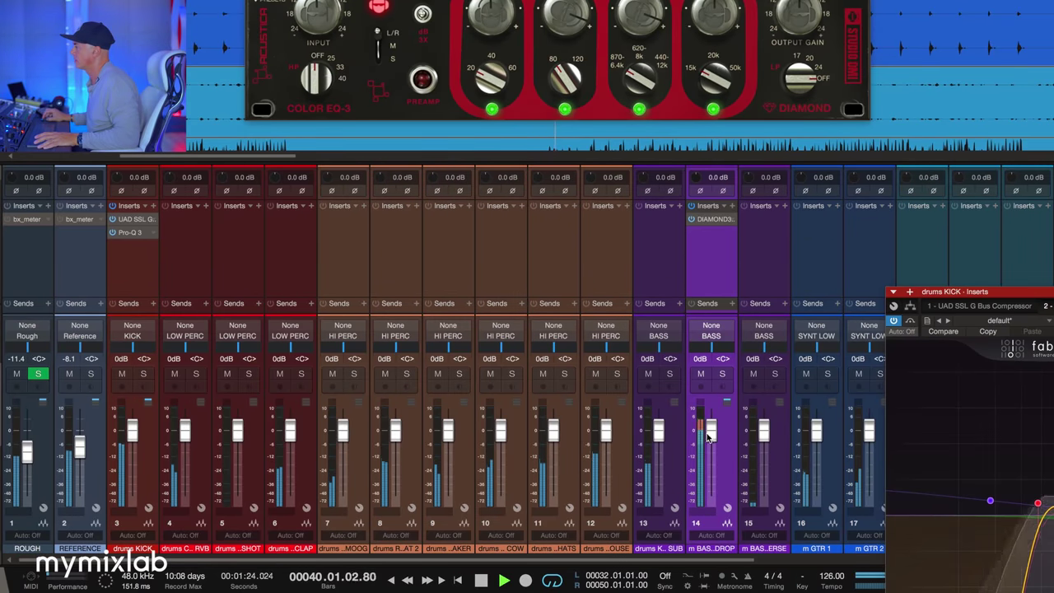
{"action": "key", "text": "space"}
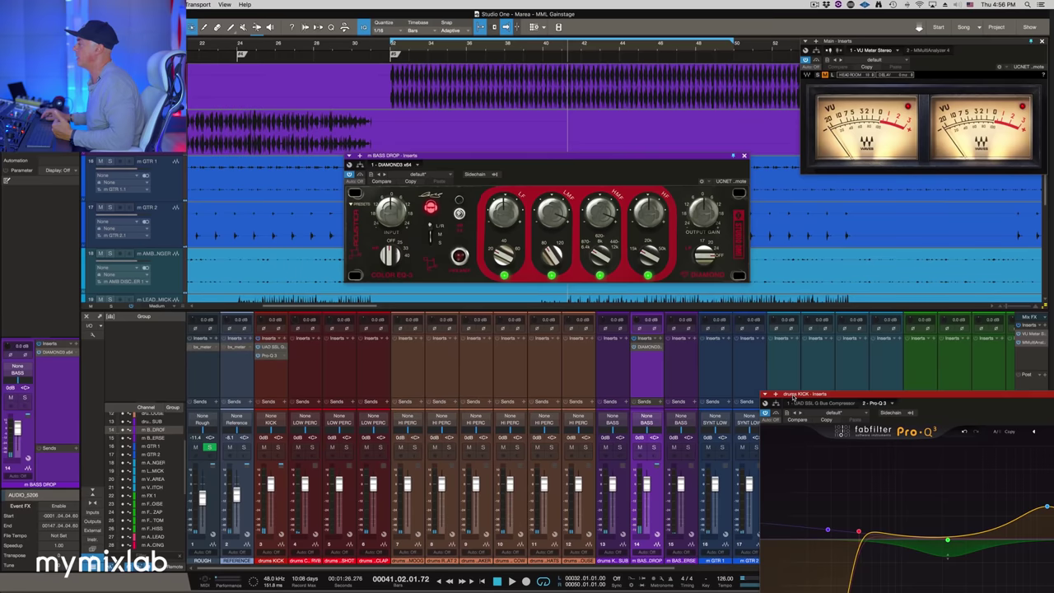
Close the kick's Pro-Q 3 and the BASS DROP's DIAMOND3 windows.
{"action": "left_click_drag", "start_coordinate": [913, 292], "coordinate": [375, 300]}
{"action": "left_click_drag", "start_coordinate": [400, 418], "coordinate": [174, 380]}
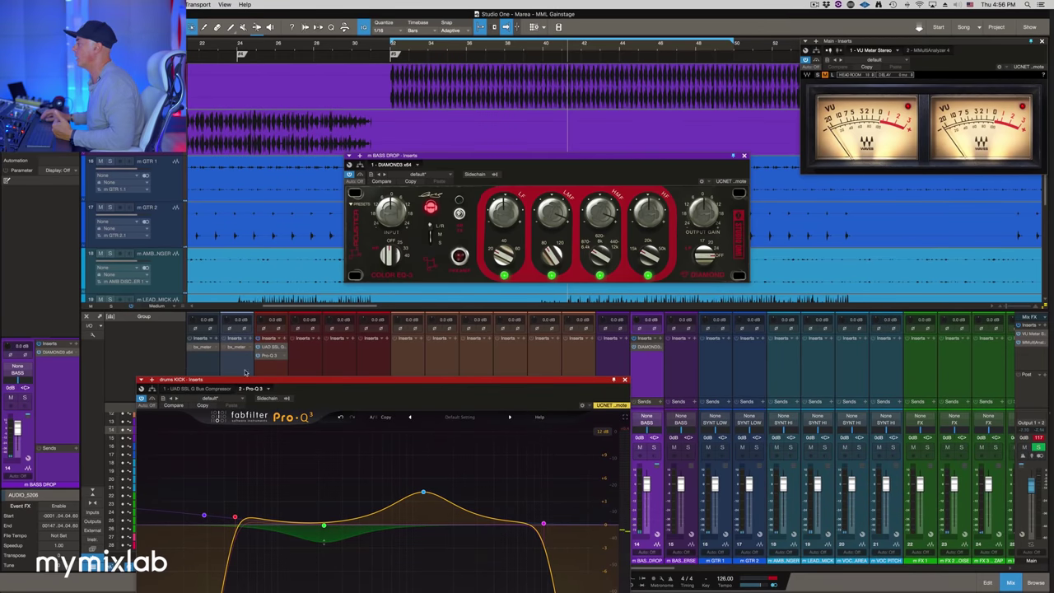
{"action": "left_click", "coordinate": [624, 380]}
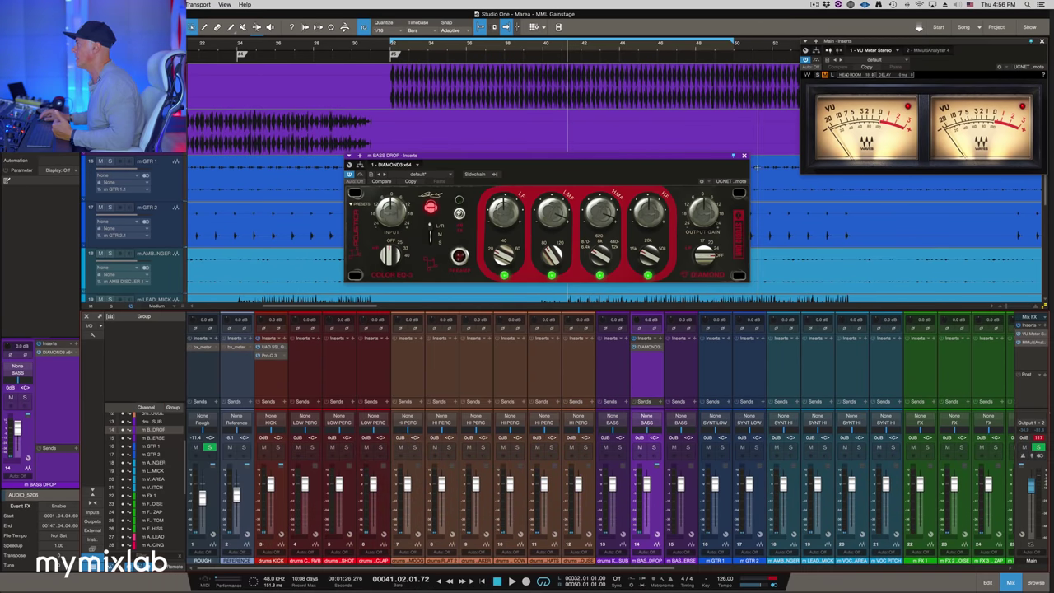
{"action": "left_click", "coordinate": [744, 156]}
Play the mix and examine the levels on the Stereo Buss and Main output channels.
{"action": "scroll", "coordinate": [825, 365], "scroll_direction": "right", "scroll_amount": 5}
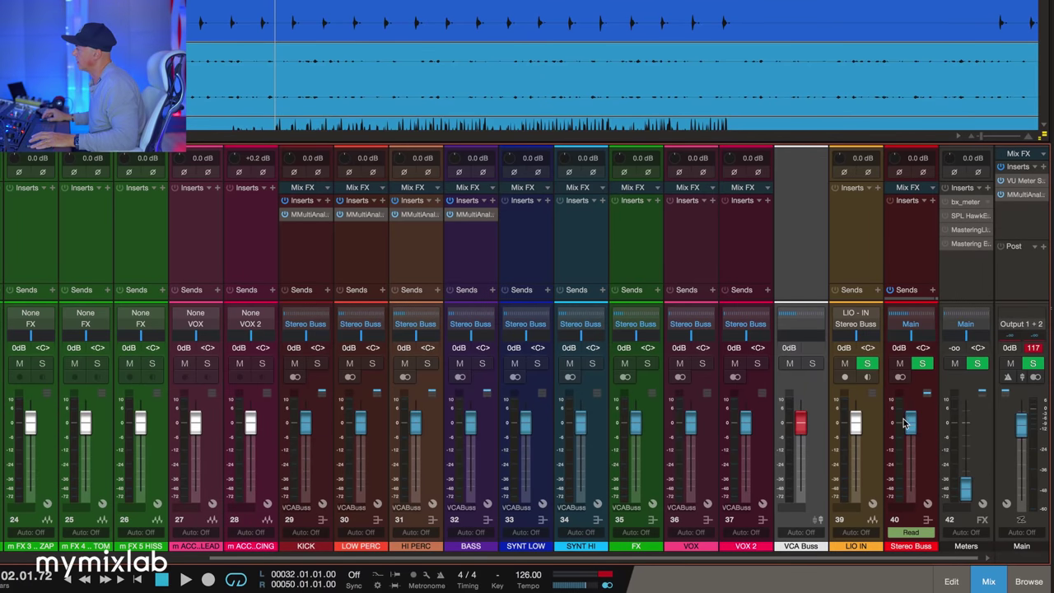
{"action": "key", "text": "space"}
{"action": "mouse_move", "coordinate": [901, 431]}
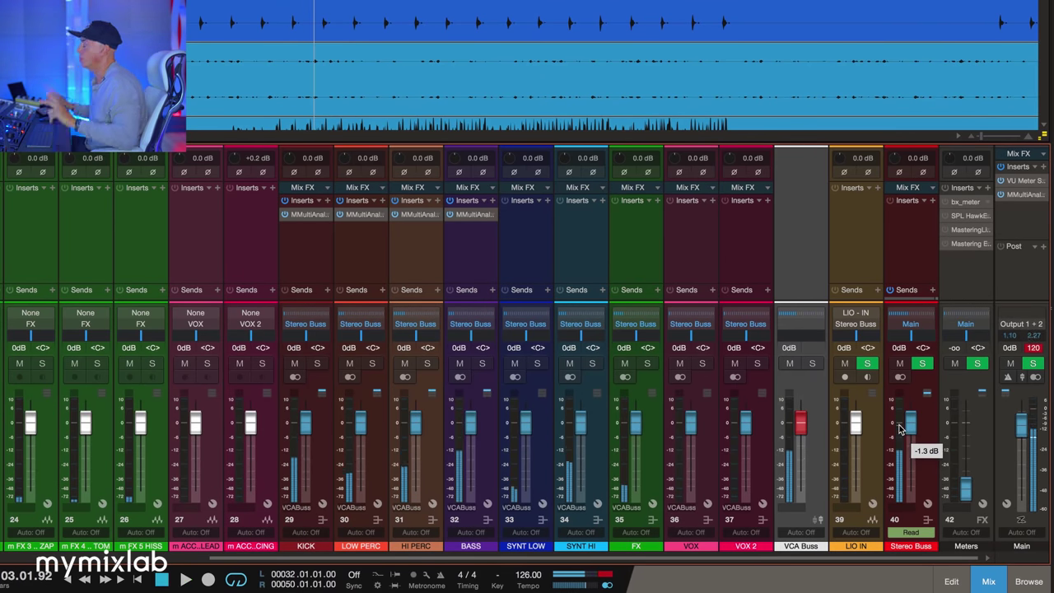